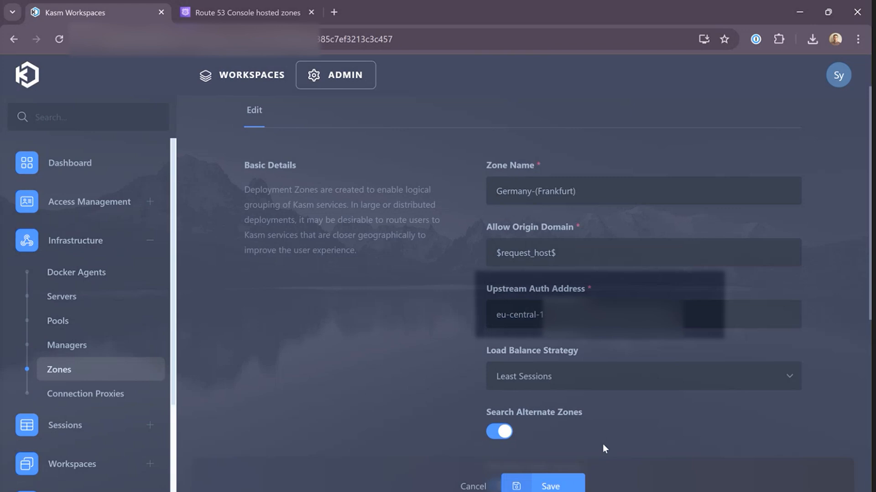
Create a new infrastructure pool named "Docker Pool Walkthrough" with the type Docker Agent and save it.
{"action": "scroll", "coordinate": [602, 444], "scroll_direction": "down", "scroll_amount": 7}
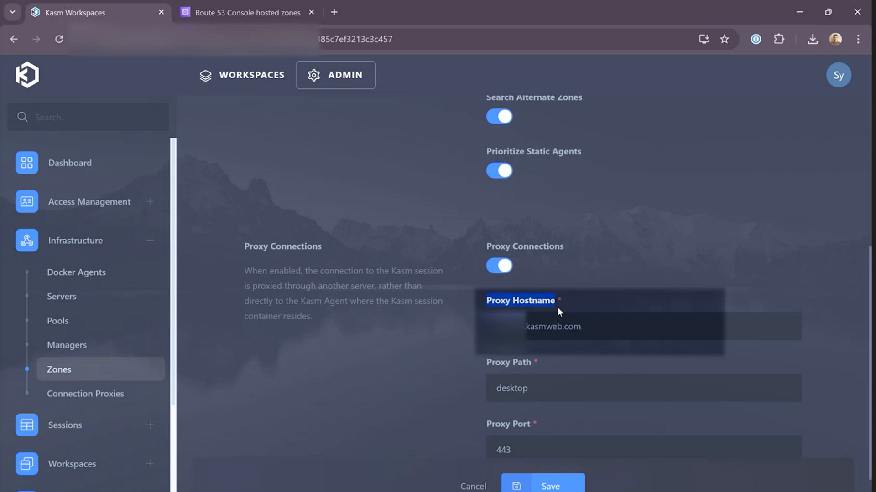
{"action": "scroll", "coordinate": [412, 319], "scroll_direction": "up", "scroll_amount": 4}
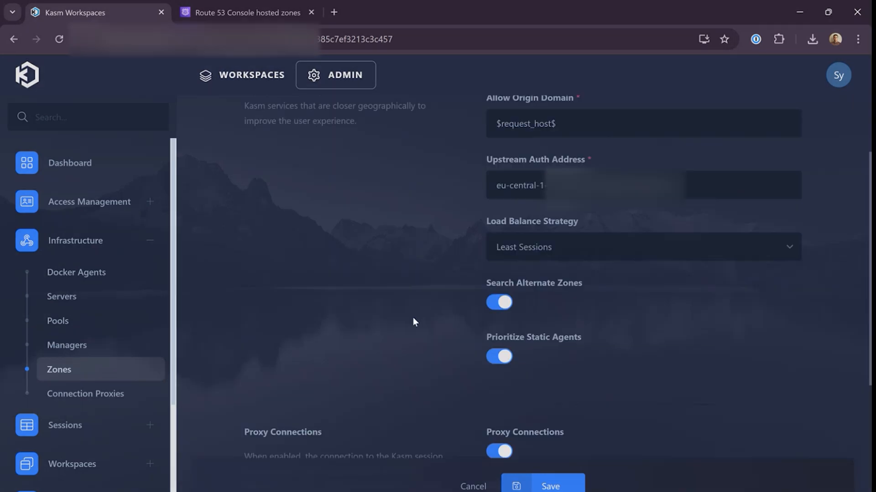
{"action": "left_click", "coordinate": [76, 333]}
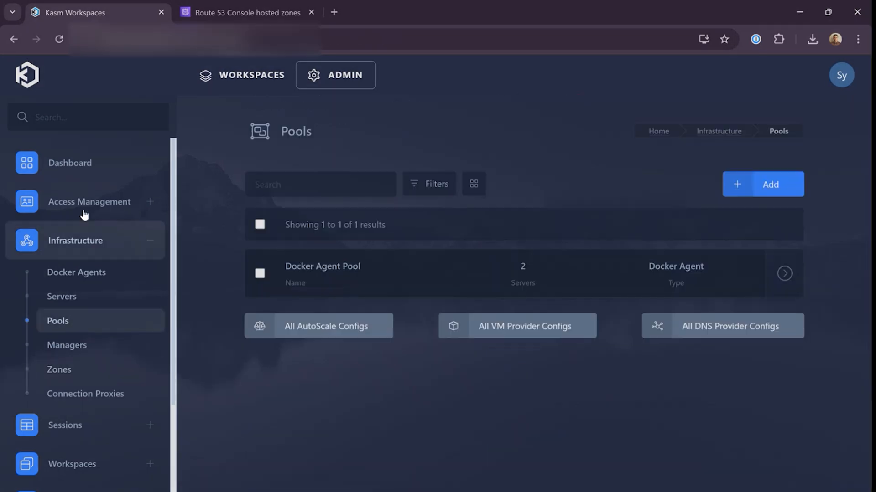
{"action": "left_click", "coordinate": [768, 184]}
{"action": "type", "text": "Docker Pool Walkthrough"}
{"action": "left_click", "coordinate": [611, 338]}
{"action": "left_click", "coordinate": [511, 319]}
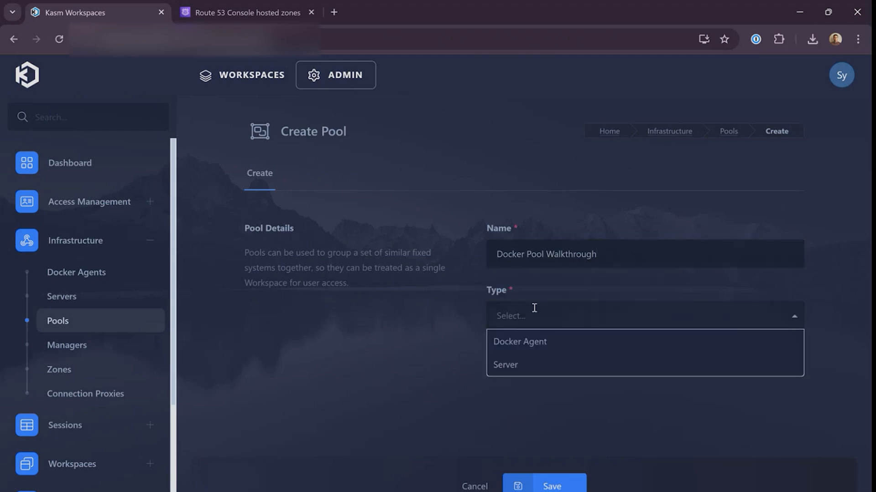
{"action": "left_click", "coordinate": [525, 342]}
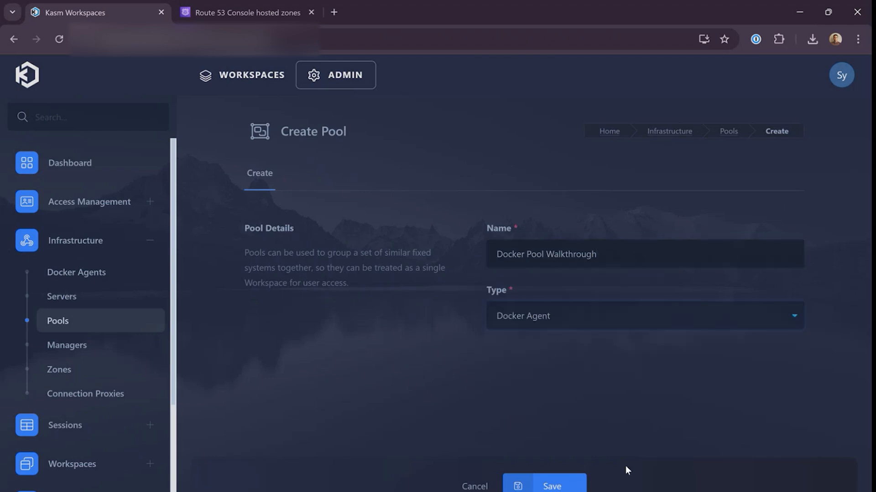
{"action": "left_click", "coordinate": [552, 485]}
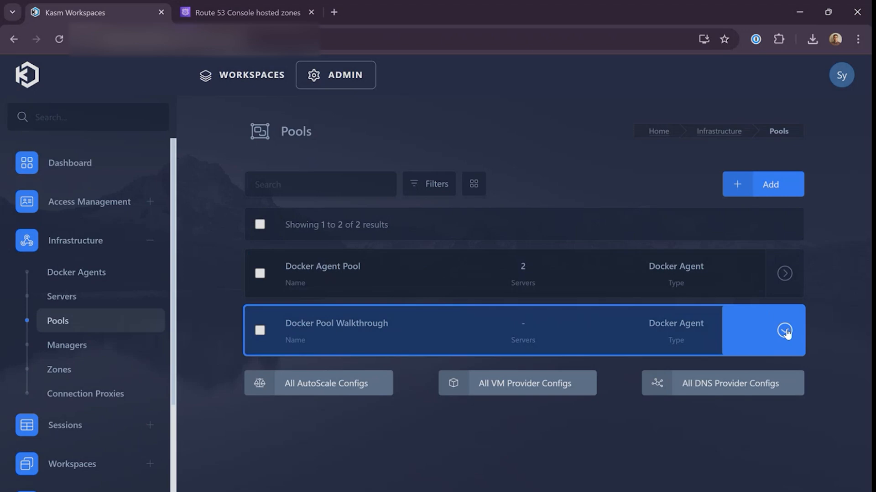
Add an AutoScale configuration to the Docker Pool Walkthrough pool and name it "ZONE Docker Autoscale Config".
{"action": "left_click", "coordinate": [740, 334]}
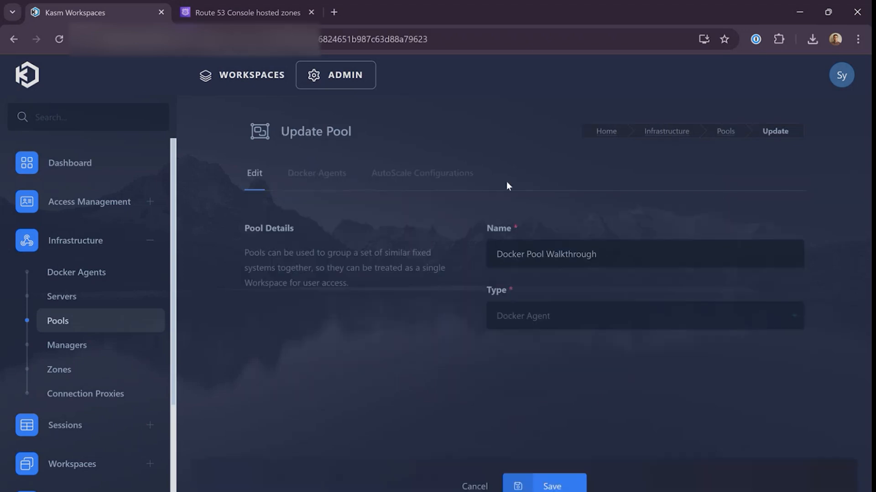
{"action": "left_click", "coordinate": [451, 185]}
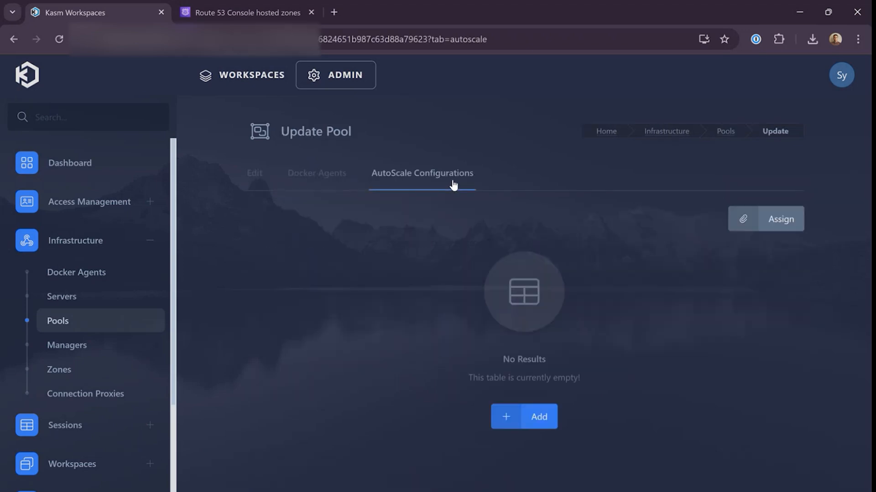
{"action": "left_click", "coordinate": [550, 421]}
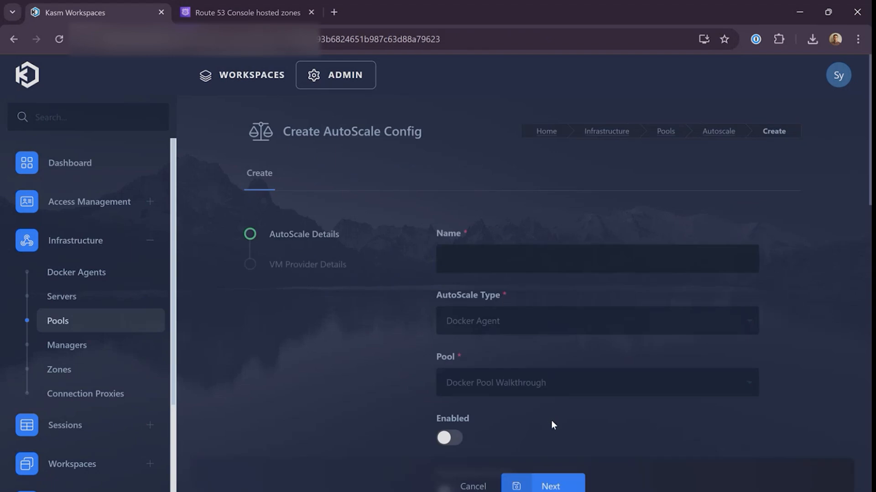
{"action": "left_click", "coordinate": [499, 256]}
{"action": "type", "text": "ZONE Docker Autoscale Config"}
Enable the AutoScale configuration and assign it to the Germany-(Frankfurt) deployment zone.
{"action": "scroll", "coordinate": [439, 256], "scroll_direction": "down", "scroll_amount": 4}
{"action": "left_click", "coordinate": [442, 251]}
{"action": "scroll", "coordinate": [592, 246], "scroll_direction": "down", "scroll_amount": 3}
{"action": "left_click", "coordinate": [570, 238]}
{"action": "left_click", "coordinate": [497, 264]}
{"action": "scroll", "coordinate": [422, 264], "scroll_direction": "down", "scroll_amount": 3}
Set Standby Cores to 8, Standby GPUs to 0, Standby Memory to 8000 MB and Downscale Backoff to 3600 seconds.
{"action": "left_click_drag", "start_coordinate": [439, 147], "coordinate": [466, 147]}
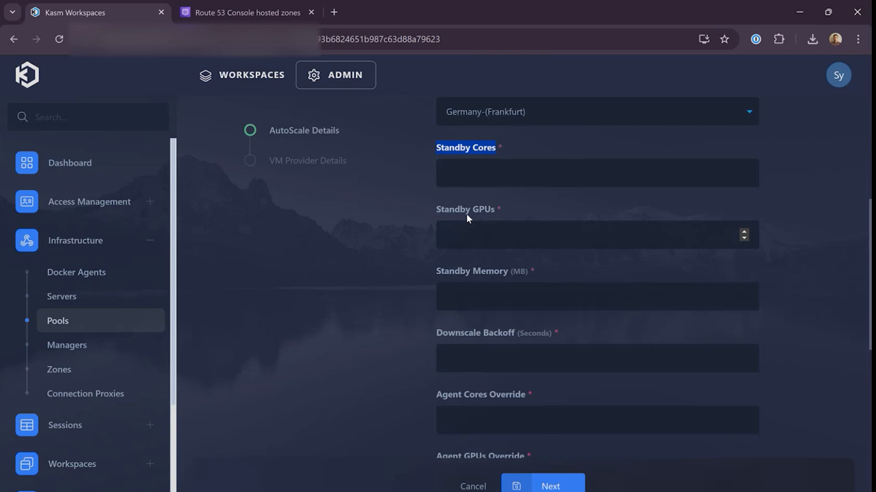
{"action": "left_click", "coordinate": [494, 178]}
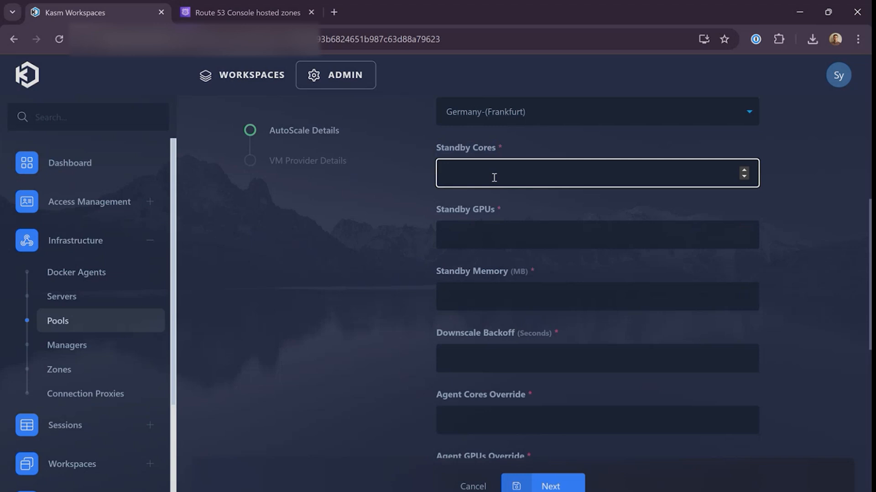
{"action": "type", "text": "8"}
{"action": "key", "text": "Tab"}
{"action": "type", "text": "0"}
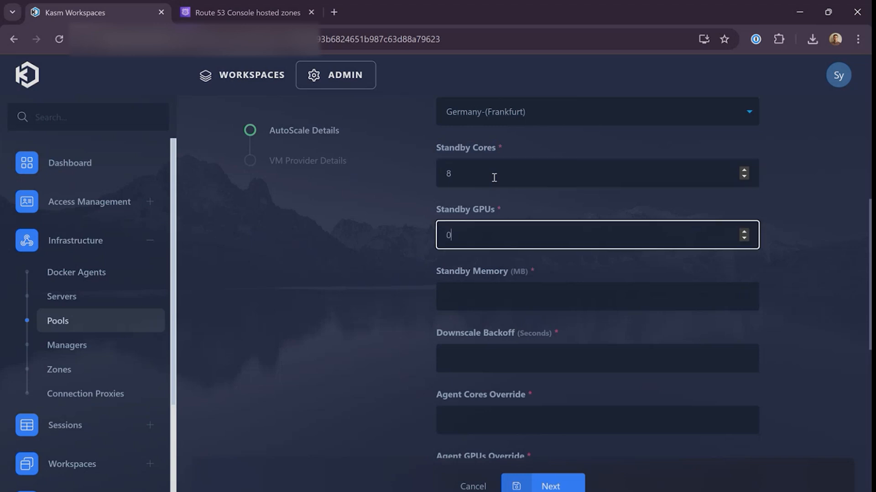
{"action": "key", "text": "Tab"}
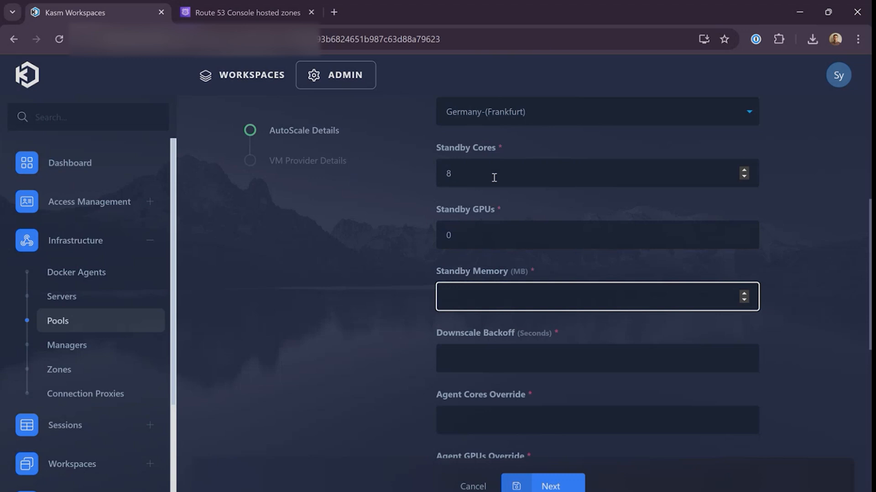
{"action": "type", "text": "8000"}
{"action": "scroll", "coordinate": [493, 271], "scroll_direction": "down", "scroll_amount": 3}
{"action": "left_click_drag", "start_coordinate": [513, 145], "coordinate": [526, 145]}
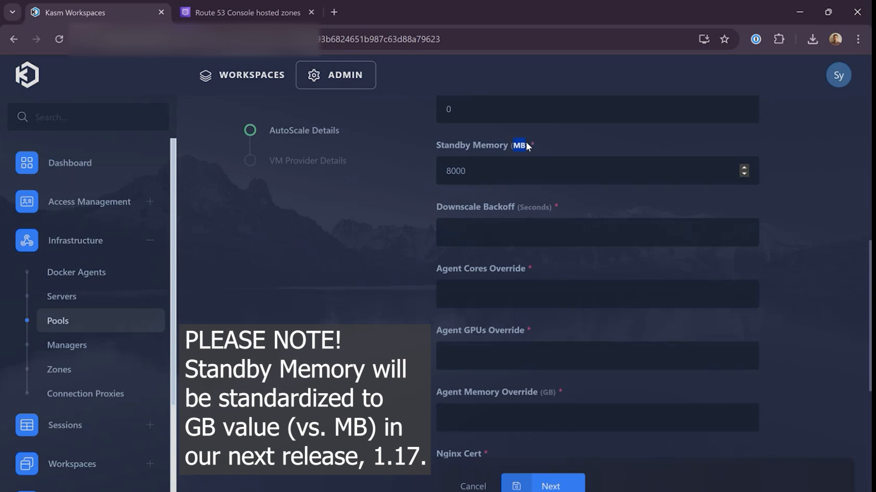
{"action": "left_click", "coordinate": [497, 227]}
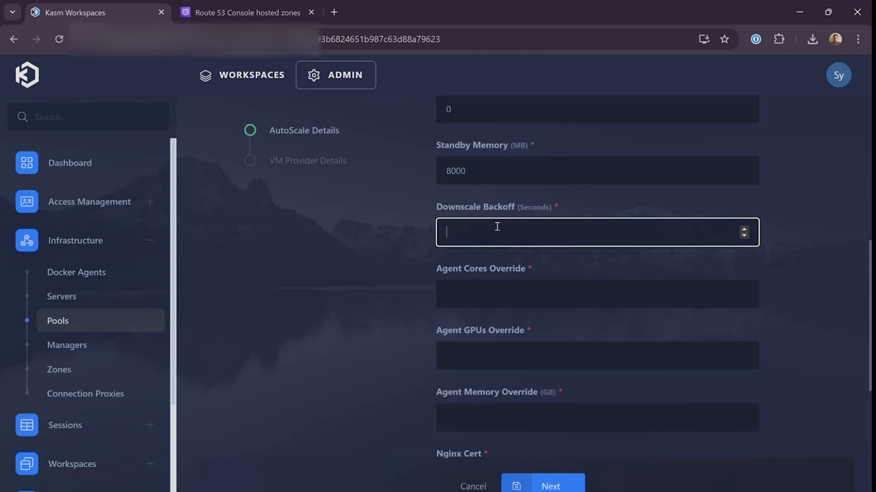
{"action": "type", "text": "3600"}
Set the agent overrides to 16 cores, 0 GPUs and 24 GB of memory.
{"action": "left_click_drag", "start_coordinate": [468, 248], "coordinate": [498, 273]}
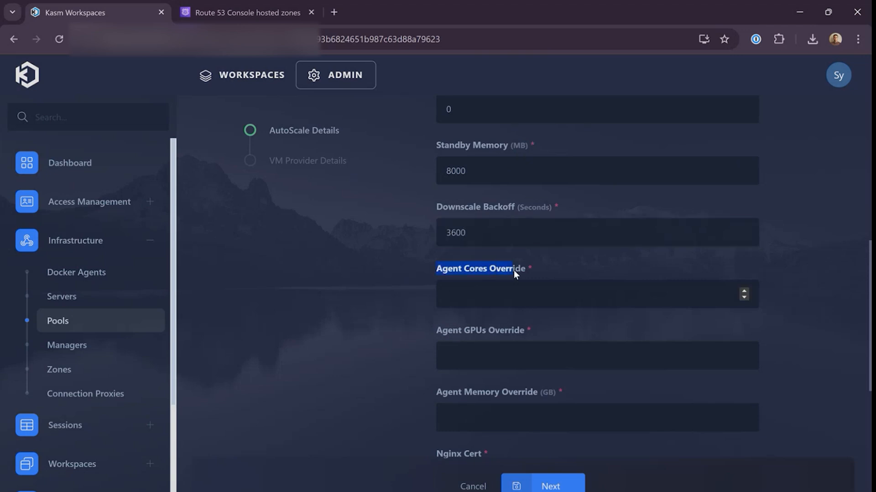
{"action": "left_click_drag", "start_coordinate": [524, 268], "coordinate": [527, 269]}
{"action": "key", "text": "Tab"}
{"action": "type", "text": "16"}
{"action": "key", "text": "Tab"}
{"action": "type", "text": "0"}
{"action": "key", "text": "Tab"}
{"action": "type", "text": "12"}
{"action": "key", "text": "BackSpace"}
{"action": "key", "text": "BackSpace"}
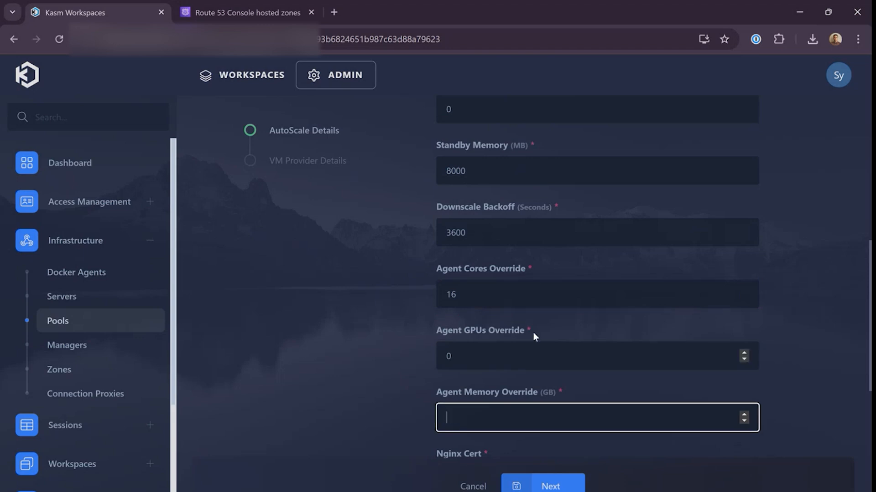
{"action": "type", "text": "24"}
{"action": "left_click", "coordinate": [285, 339]}
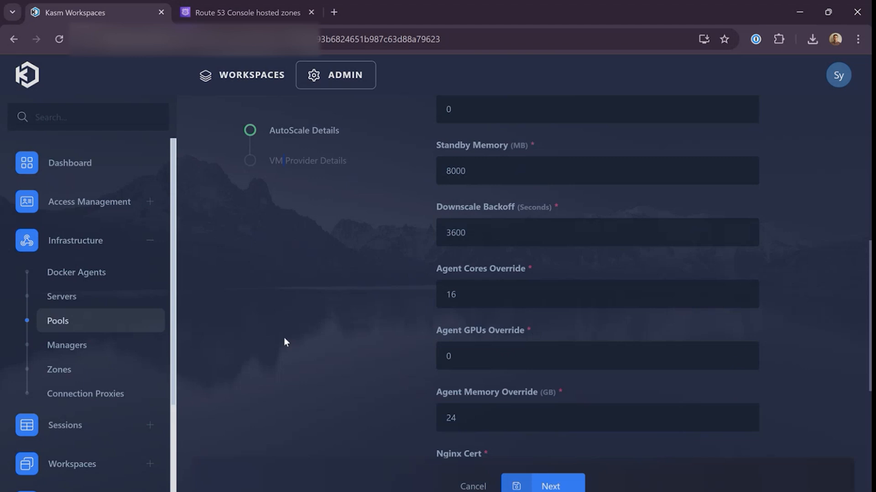
Fill in the Nginx certificate and Nginx key, and save the AutoScale details to proceed to the VM provider details.
{"action": "scroll", "coordinate": [284, 339], "scroll_direction": "down", "scroll_amount": 3}
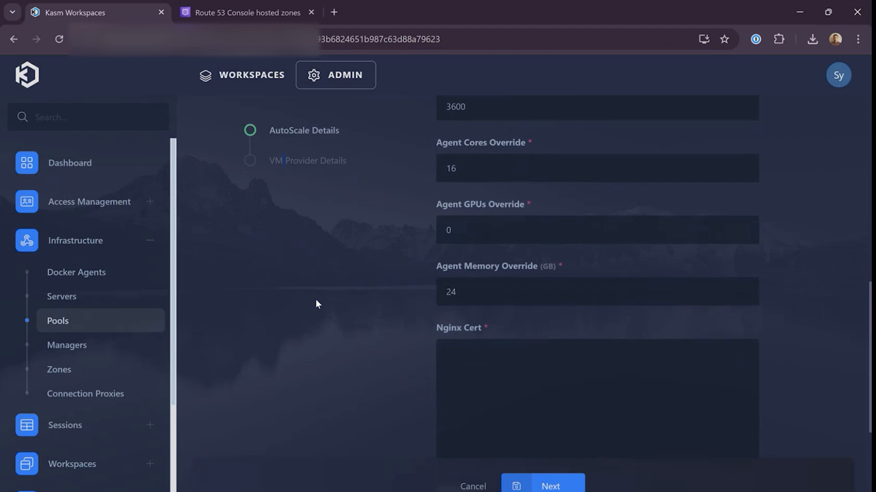
{"action": "scroll", "coordinate": [449, 288], "scroll_direction": "down", "scroll_amount": 1}
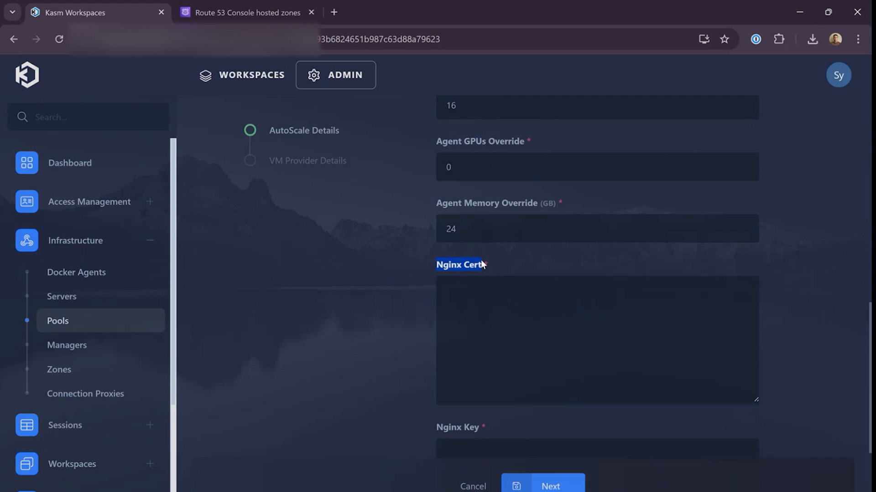
{"action": "scroll", "coordinate": [442, 280], "scroll_direction": "down", "scroll_amount": 2}
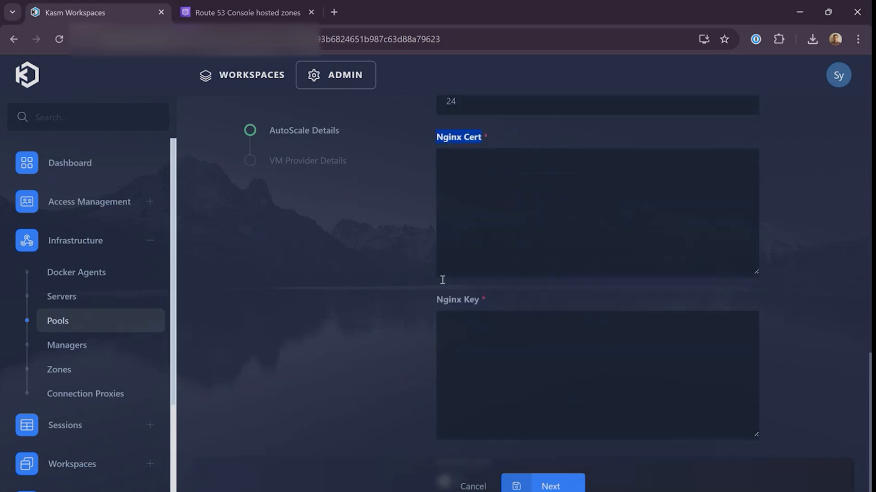
{"action": "scroll", "coordinate": [442, 280], "scroll_direction": "up", "scroll_amount": 2}
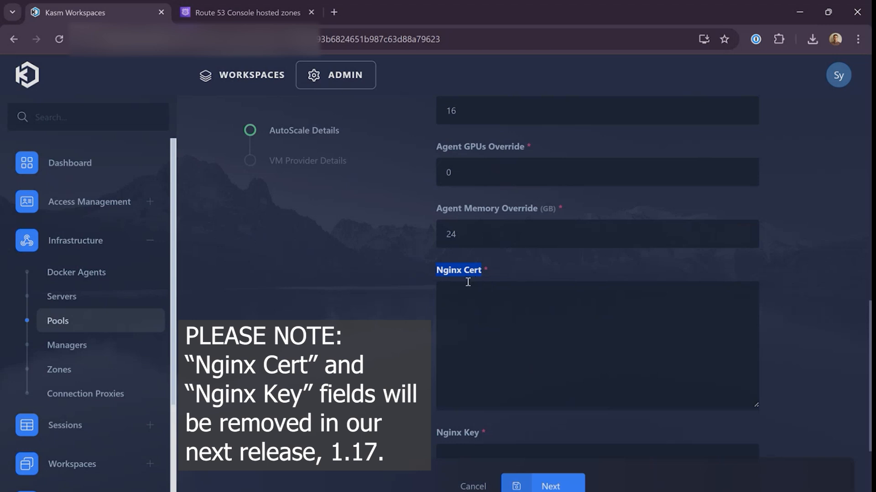
{"action": "left_click", "coordinate": [462, 296]}
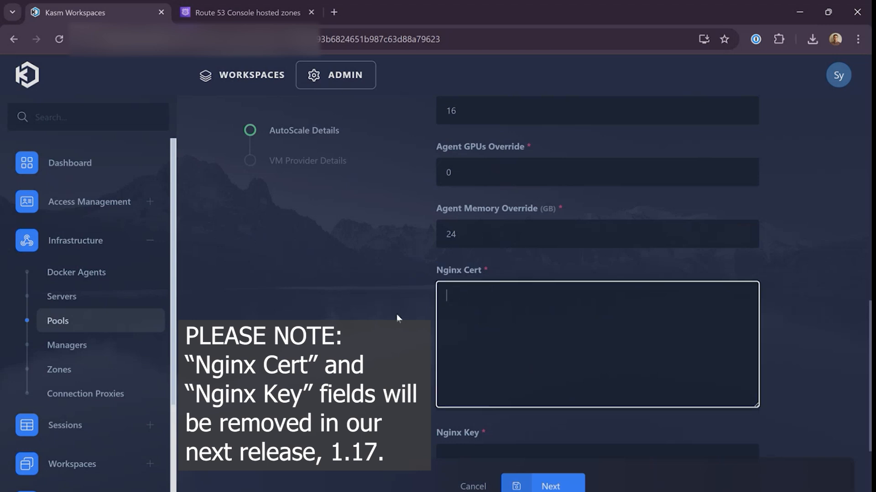
{"action": "scroll", "coordinate": [395, 314], "scroll_direction": "down", "scroll_amount": 3}
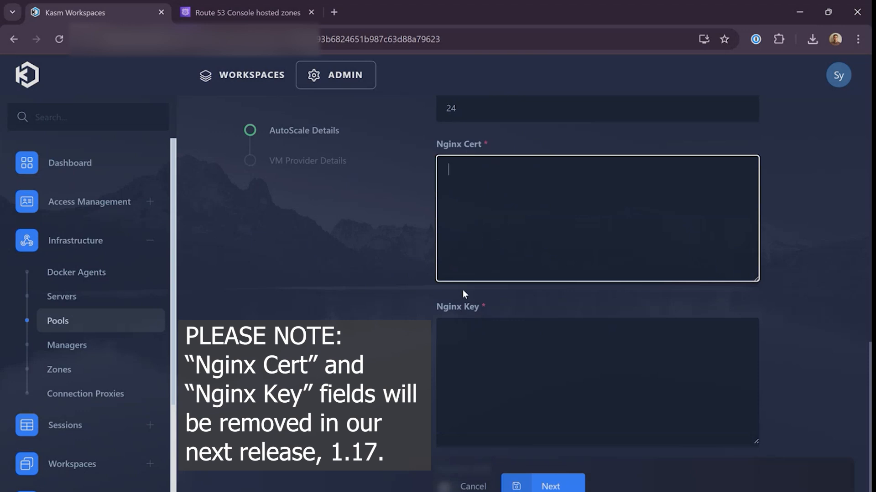
{"action": "left_click", "coordinate": [463, 330]}
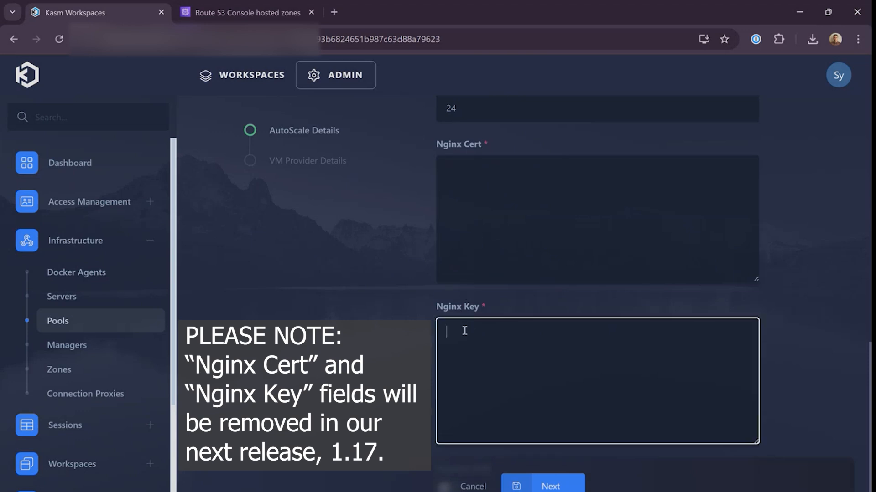
{"action": "scroll", "coordinate": [546, 487], "scroll_direction": "down", "scroll_amount": 2}
{"action": "left_click", "coordinate": [549, 486]}
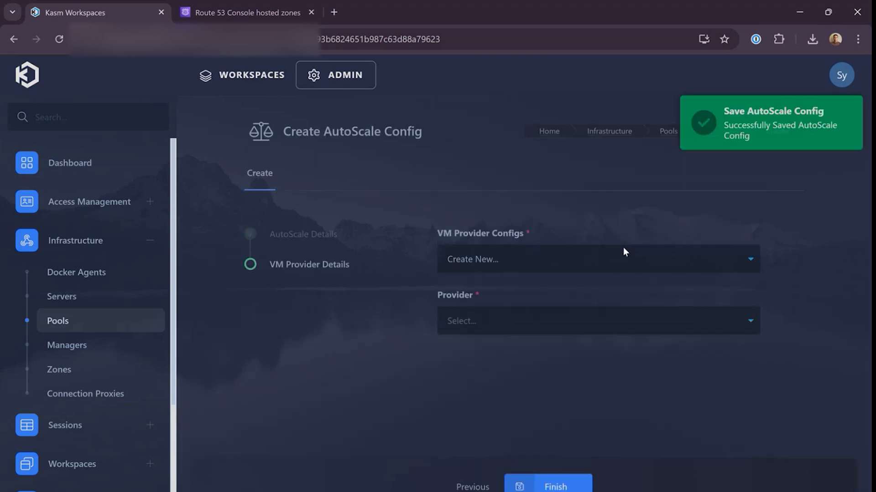
Choose AWS as the provider for a new VM provider config and name it ZONE-AWS-VM-PROVIDER.
{"action": "left_click_drag", "start_coordinate": [283, 132], "coordinate": [423, 132]}
{"action": "left_click", "coordinate": [471, 300]}
{"action": "left_click", "coordinate": [471, 301]}
{"action": "left_click", "coordinate": [465, 354]}
{"action": "scroll", "coordinate": [476, 262], "scroll_direction": "down", "scroll_amount": 3}
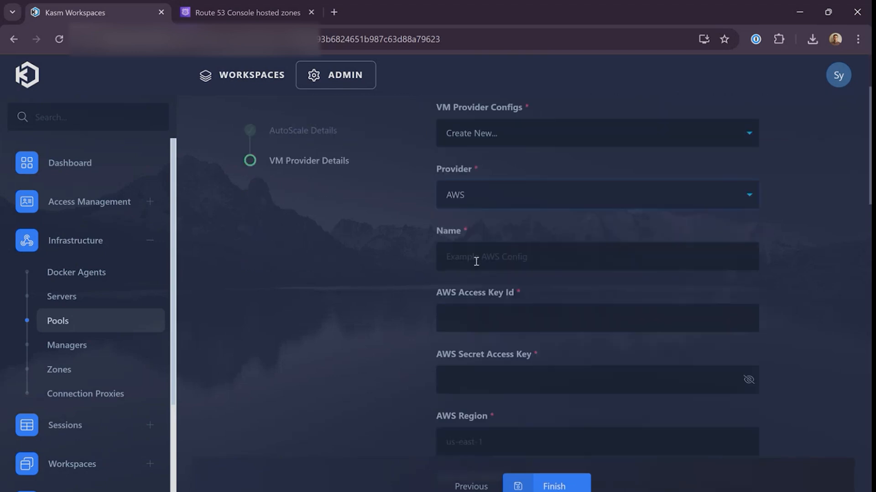
{"action": "left_click", "coordinate": [476, 261]}
{"action": "type", "text": "ZONE-AWS-VM-PROVIDER"}
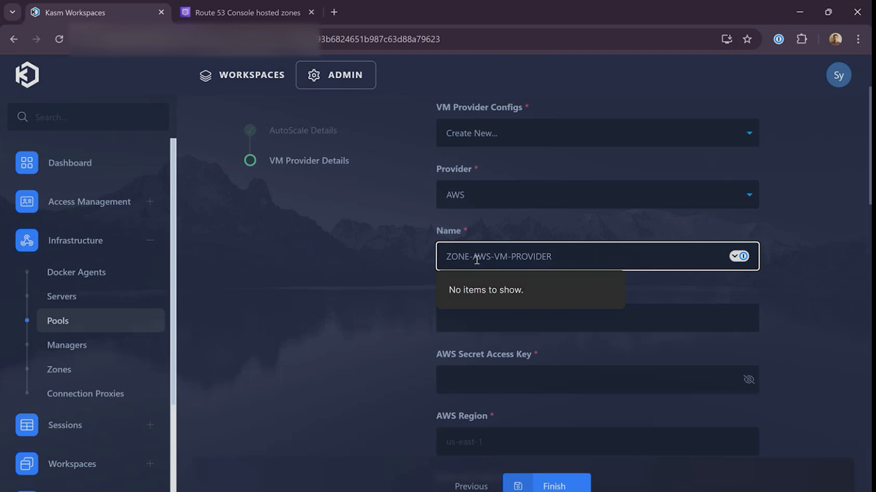
{"action": "left_click", "coordinate": [469, 297]}
{"action": "scroll", "coordinate": [509, 292], "scroll_direction": "down", "scroll_amount": 2}
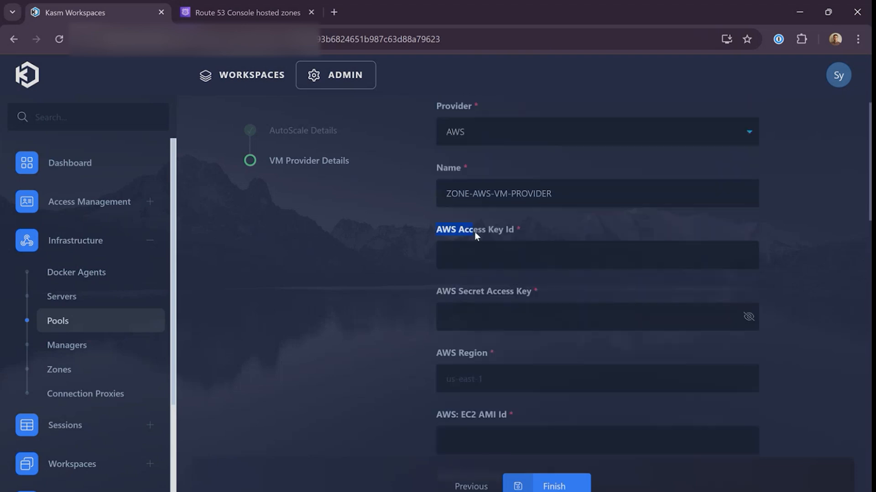
{"action": "left_click", "coordinate": [436, 295]}
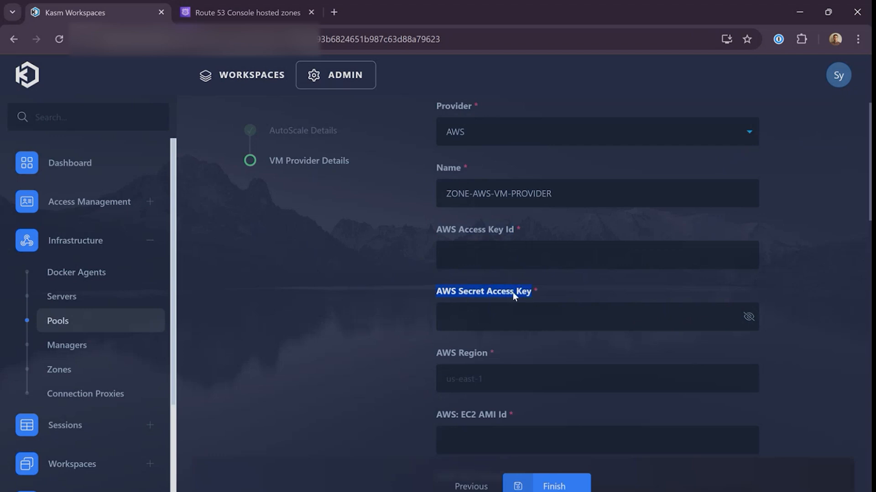
{"action": "left_click", "coordinate": [332, 255]}
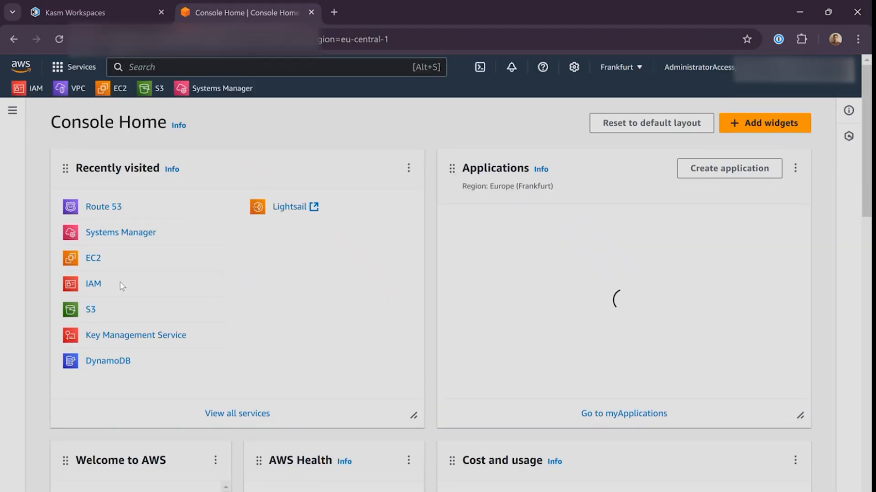
In the AWS console's IAM service, start a new user named KASM_AUTOSCALE_USER and continue to its permissions.
{"action": "left_click_drag", "start_coordinate": [103, 286], "coordinate": [79, 287]}
{"action": "left_click", "coordinate": [135, 278]}
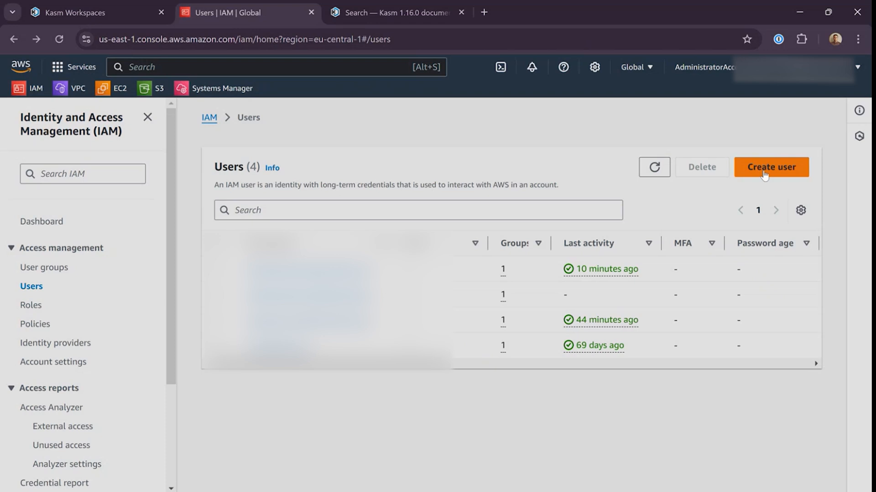
{"action": "left_click", "coordinate": [765, 167]}
{"action": "type", "text": "KA"}
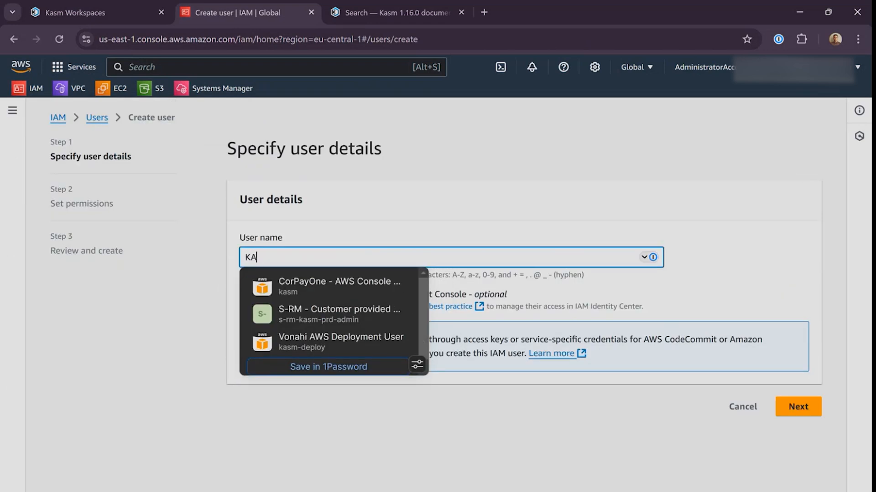
{"action": "type", "text": "SM_AUTOSCALE_USER"}
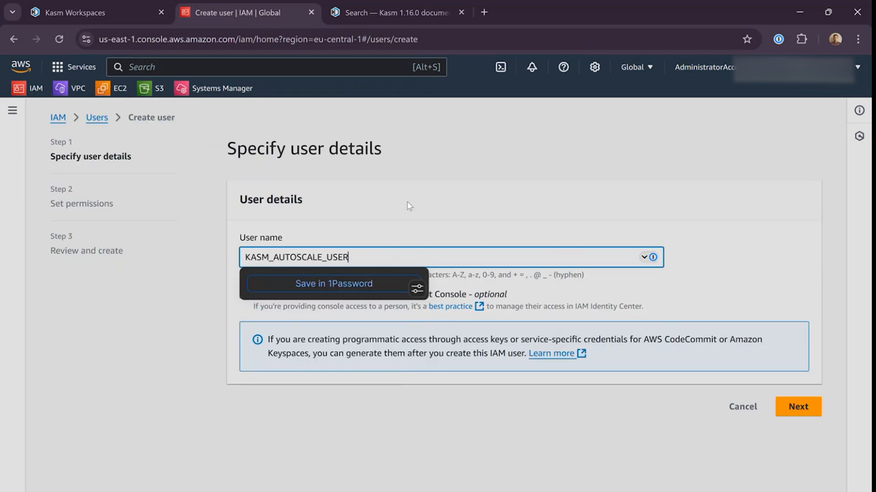
{"action": "left_click", "coordinate": [797, 406]}
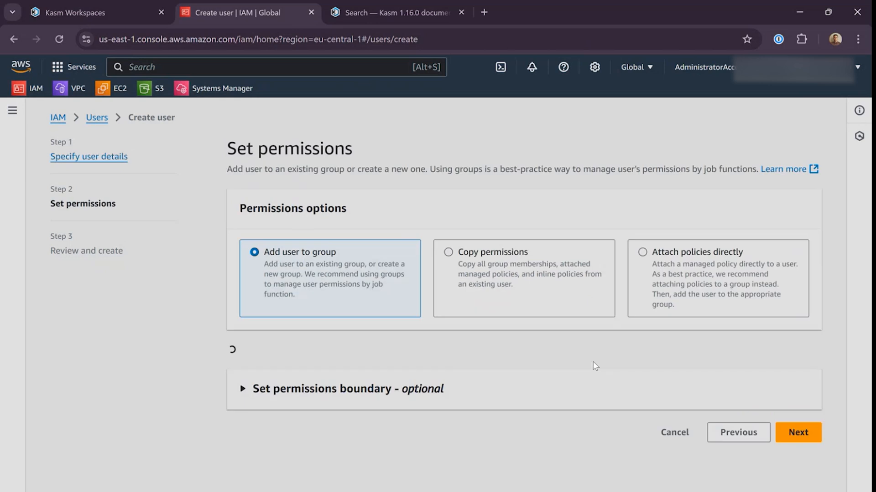
Finish creating the user without a group, and create the user group KASM_AUTOSCALE_GROUP with KASM_AUTOSCALE_USER as its member.
{"action": "scroll", "coordinate": [327, 355], "scroll_direction": "down", "scroll_amount": 3}
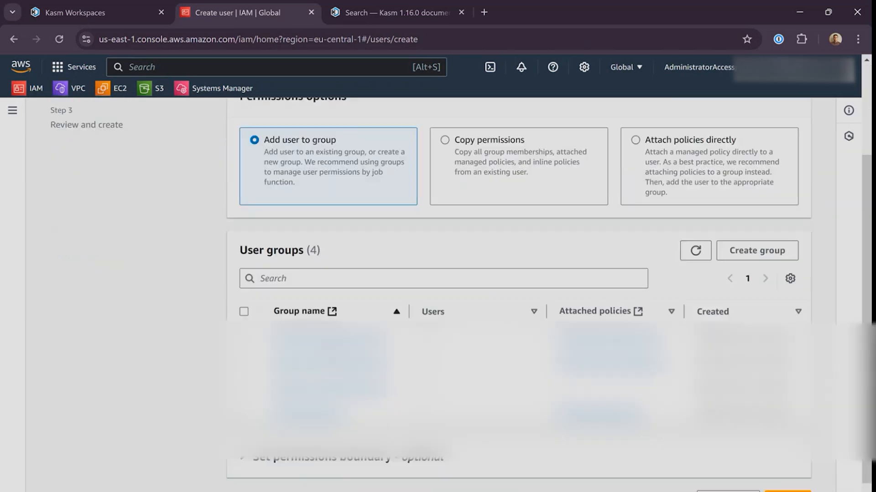
{"action": "scroll", "coordinate": [533, 297], "scroll_direction": "down", "scroll_amount": 1}
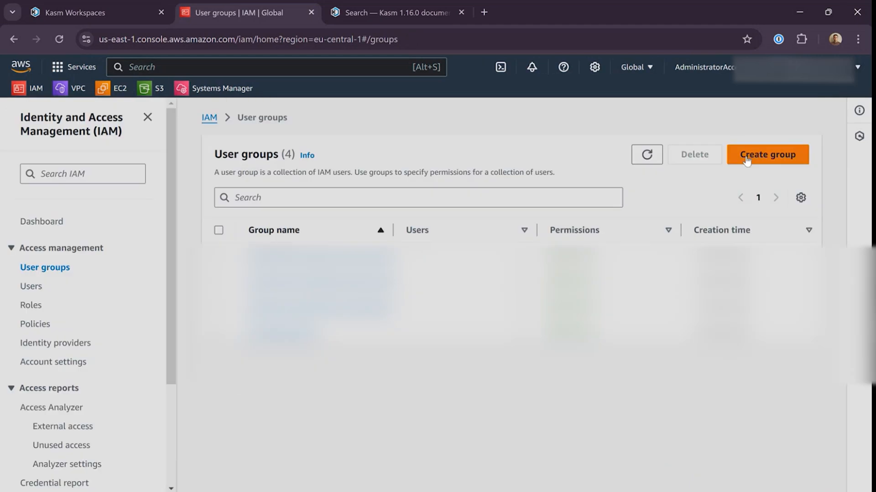
{"action": "left_click", "coordinate": [748, 159]}
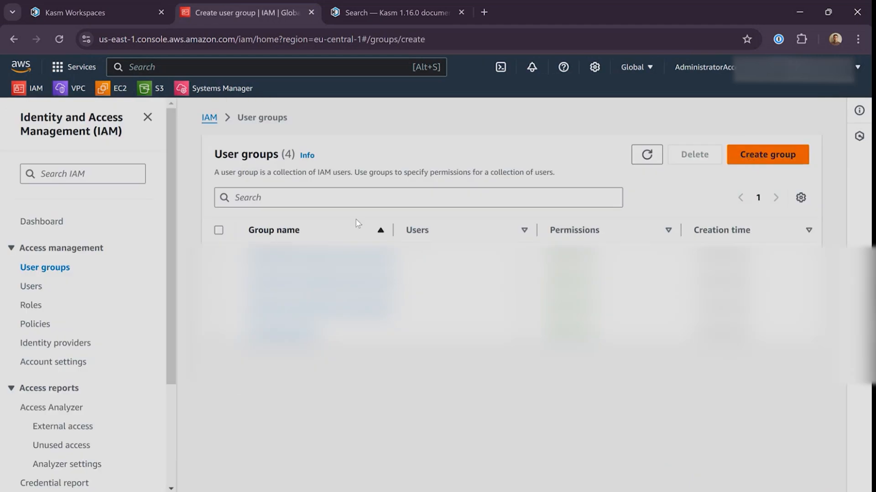
{"action": "left_click", "coordinate": [330, 261]}
{"action": "type", "text": "KASM_AUTOSCALE_GROUP"}
{"action": "scroll", "coordinate": [331, 263], "scroll_direction": "down", "scroll_amount": 4}
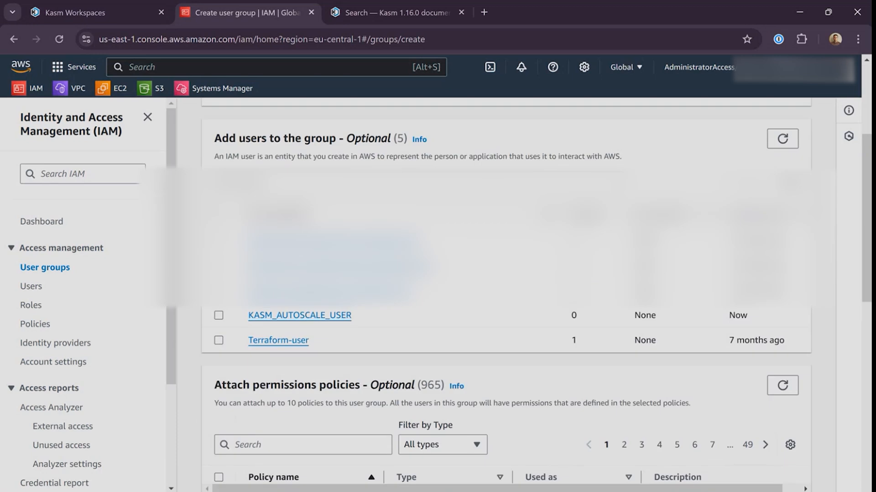
{"action": "left_click", "coordinate": [219, 316]}
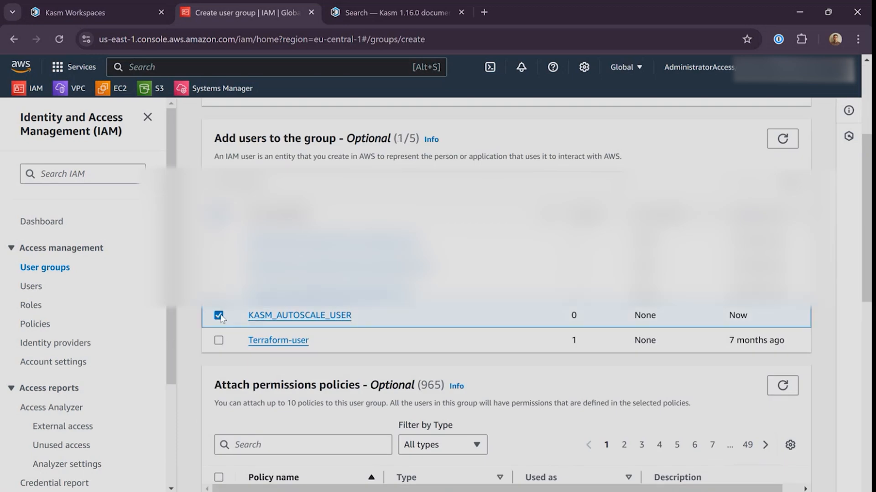
{"action": "scroll", "coordinate": [456, 319], "scroll_direction": "down", "scroll_amount": 10}
{"action": "left_click", "coordinate": [759, 473]}
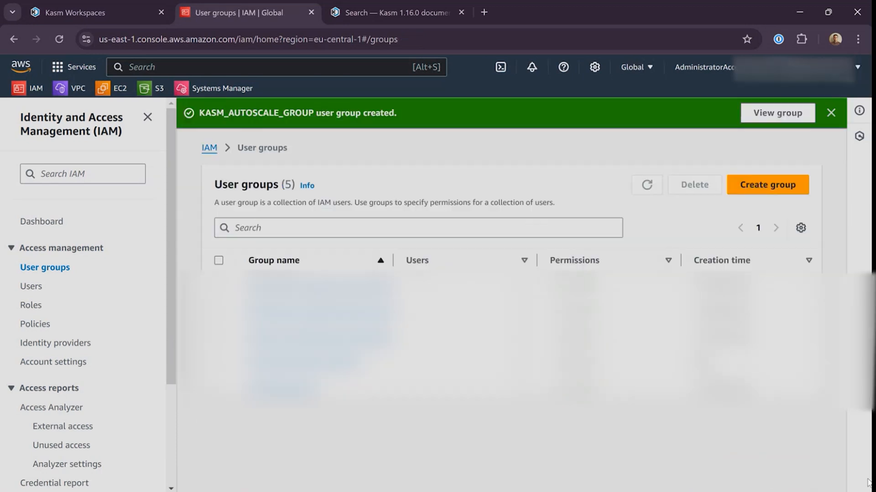
Start a new IAM policy in JSON form and replace the default statement with the complete Kasm autoscale policy.
{"action": "left_click", "coordinate": [35, 323]}
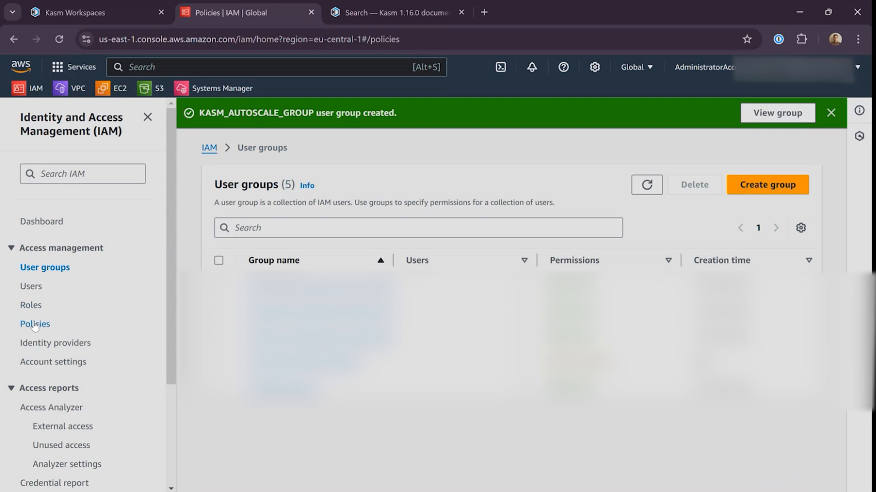
{"action": "left_click", "coordinate": [747, 118]}
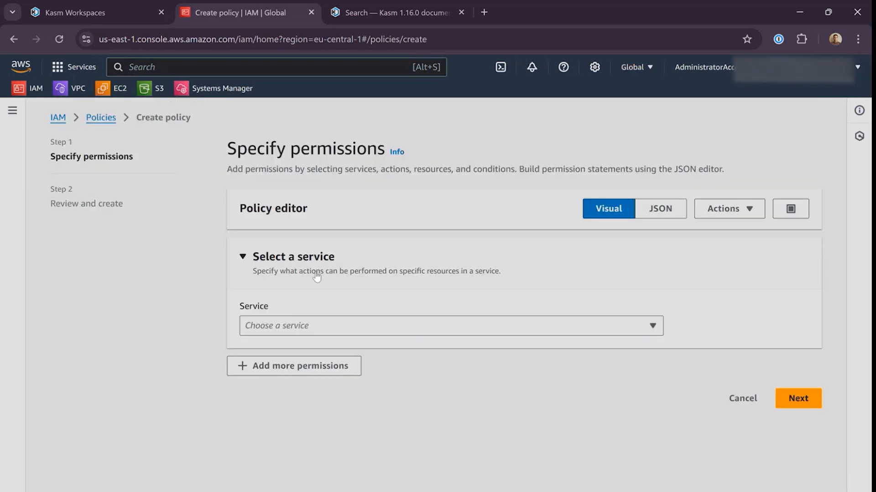
{"action": "left_click", "coordinate": [661, 211]}
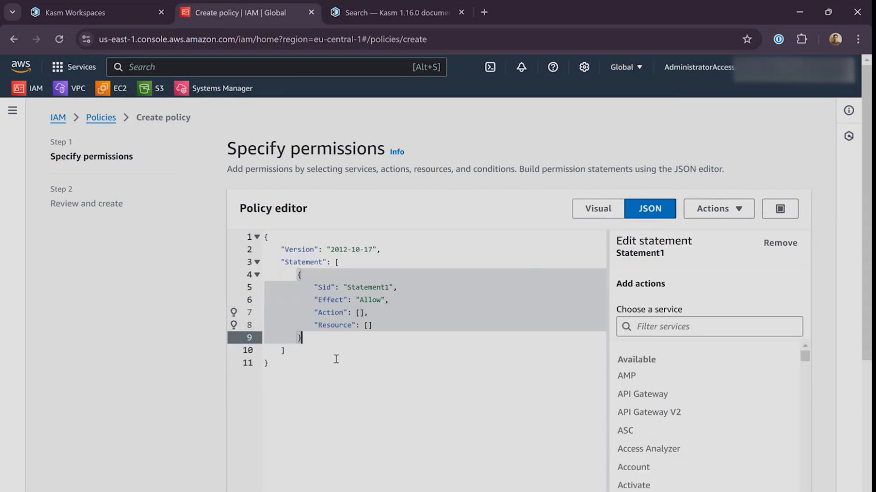
{"action": "key", "text": "ctrl+a"}
{"action": "type", "text": "{     \"Statement\": [         {             \"Action\": [                 \"kms:DescribeKey\","}
{"action": "key", "text": "ctrl+a"}
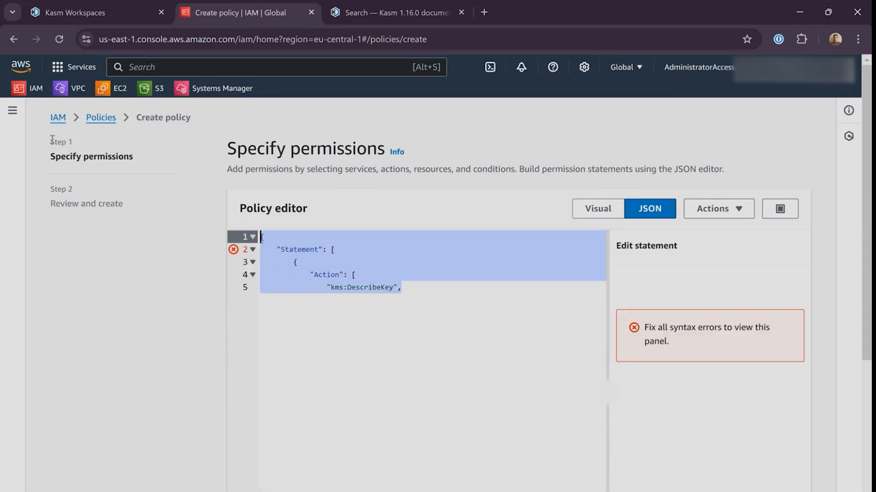
{"action": "key", "text": "ctrl+v"}
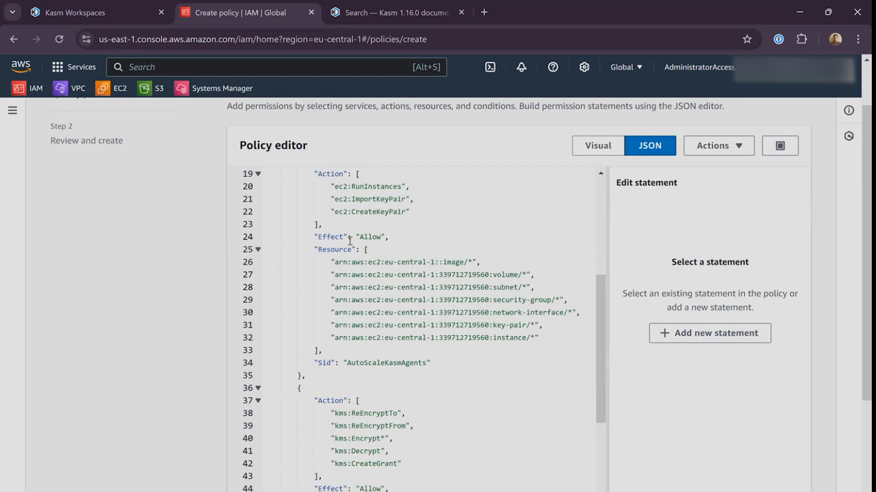
Examine the region, account ID and KMS key in the policy's resource ARNs, consulting the console's region list and account details.
{"action": "left_click_drag", "start_coordinate": [385, 260], "coordinate": [435, 264]}
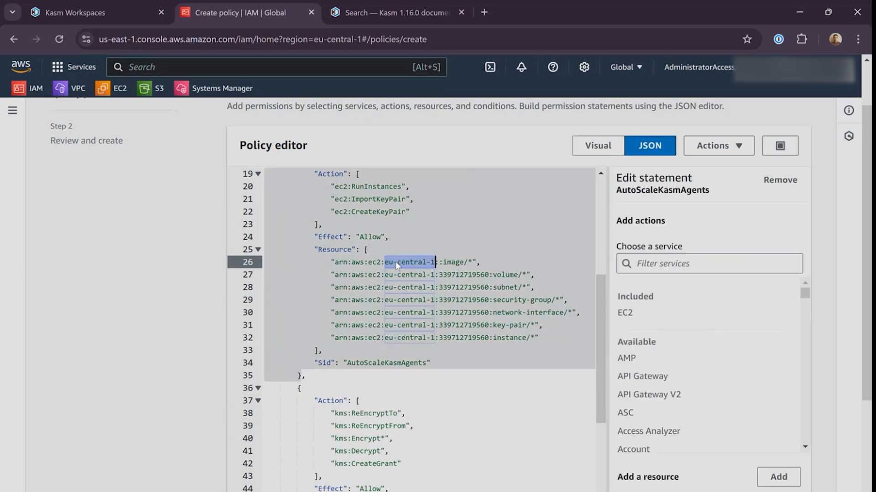
{"action": "left_click", "coordinate": [622, 73]}
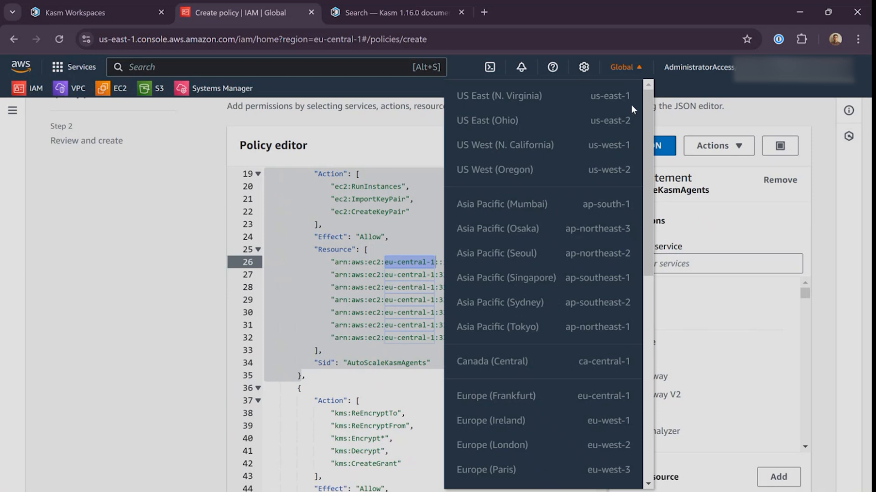
{"action": "scroll", "coordinate": [577, 190], "scroll_direction": "down", "scroll_amount": 4}
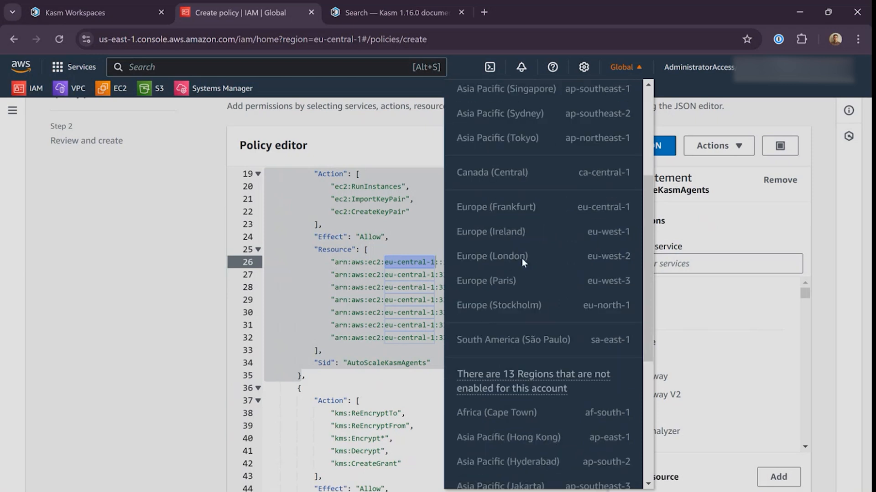
{"action": "key", "text": "Escape"}
{"action": "double_click", "coordinate": [464, 275]}
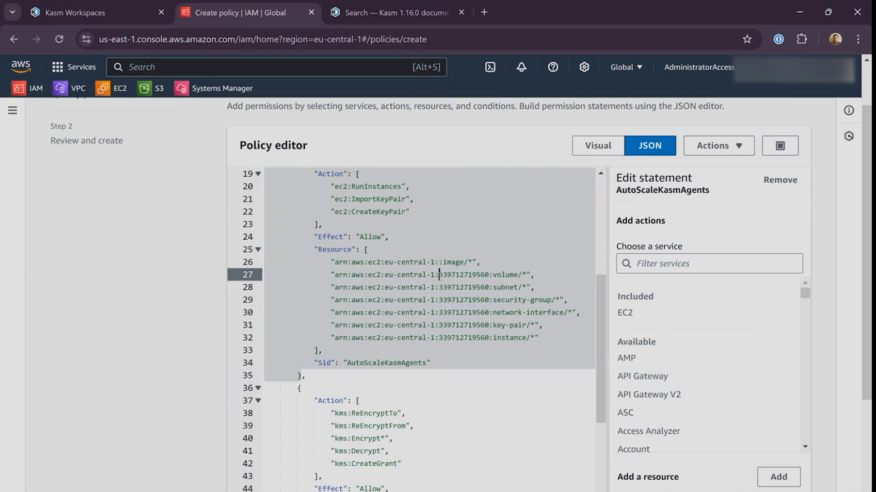
{"action": "left_click_drag", "start_coordinate": [438, 276], "coordinate": [489, 274]}
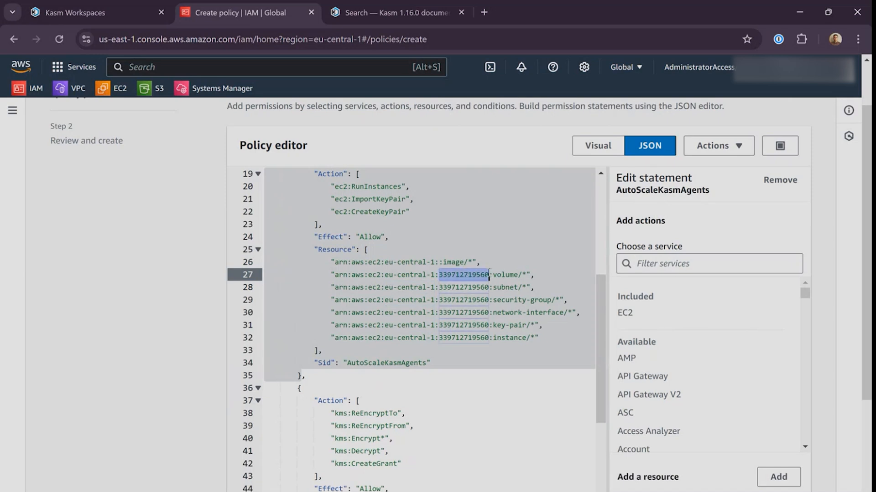
{"action": "scroll", "coordinate": [489, 275], "scroll_direction": "down", "scroll_amount": 1}
{"action": "left_click", "coordinate": [757, 67]}
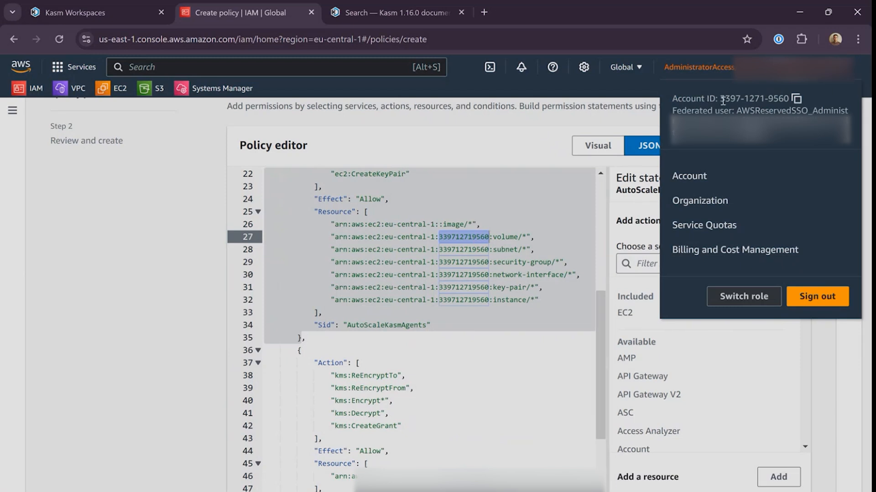
{"action": "left_click_drag", "start_coordinate": [719, 99], "coordinate": [791, 106]}
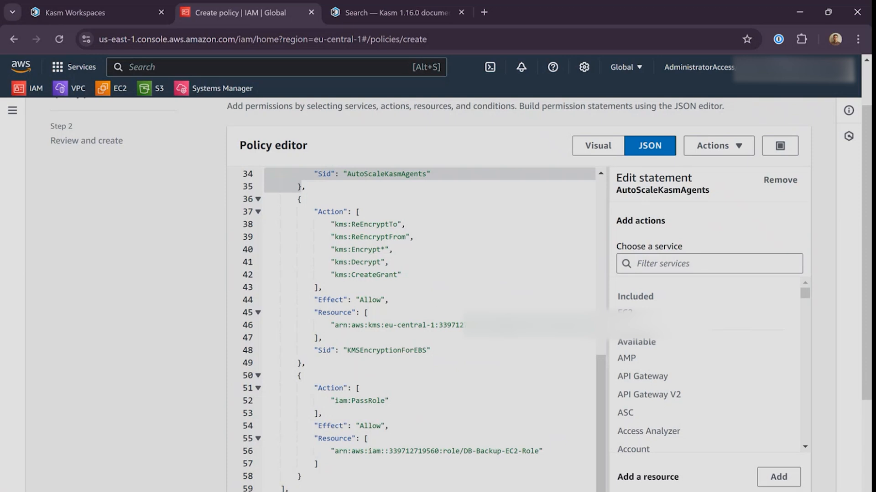
{"action": "double_click", "coordinate": [541, 326]}
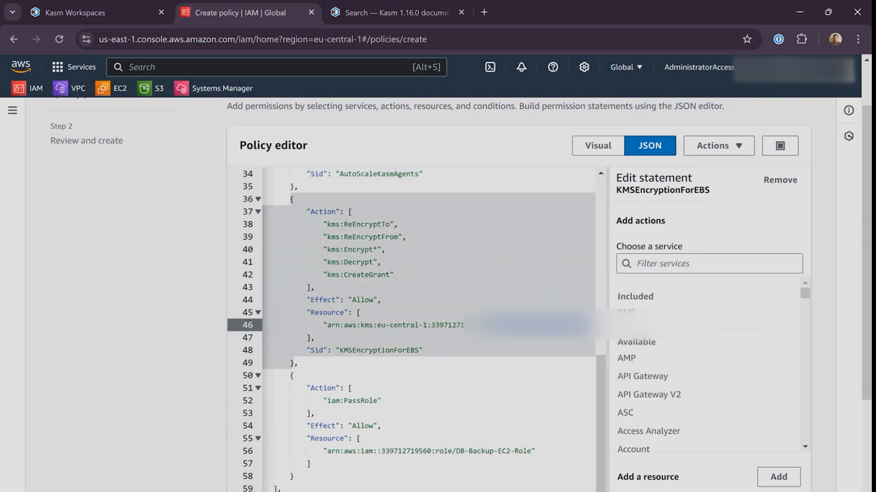
{"action": "left_click", "coordinate": [497, 342]}
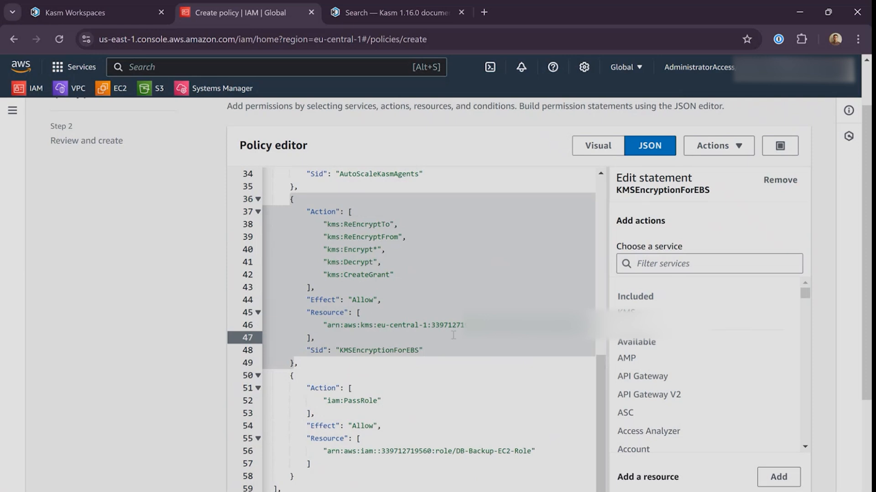
Delete the iam:PassRole statement at the end of the policy JSON.
{"action": "scroll", "coordinate": [453, 335], "scroll_direction": "down", "scroll_amount": 4}
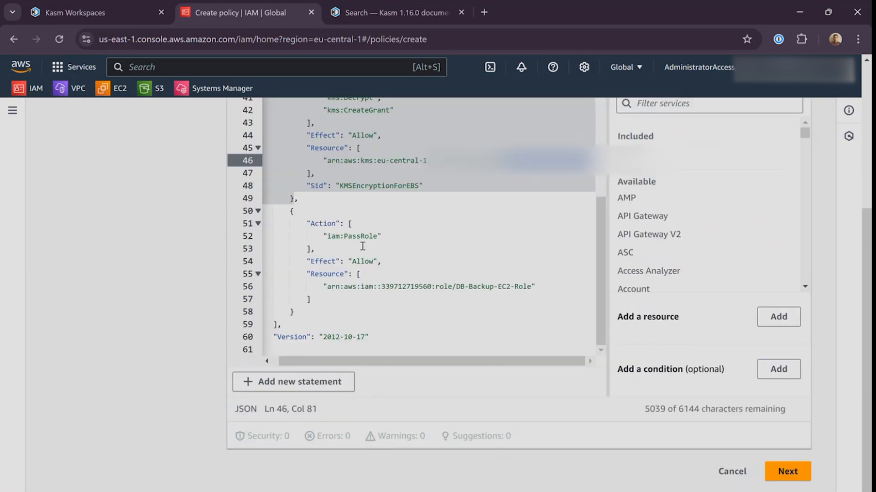
{"action": "left_click", "coordinate": [295, 307]}
{"action": "left_click_drag", "start_coordinate": [295, 307], "coordinate": [293, 194]}
{"action": "key", "text": "BackSpace"}
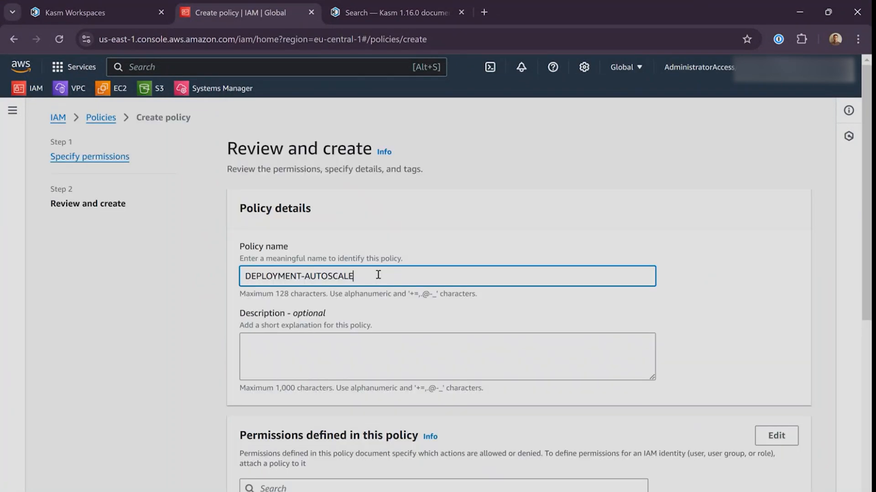
Name the policy DEPLOYMENT-AUTOSCALE-POLICY and create it.
{"action": "type", "text": "-POLICY"}
{"action": "scroll", "coordinate": [793, 473], "scroll_direction": "down", "scroll_amount": 7}
{"action": "left_click", "coordinate": [793, 473]}
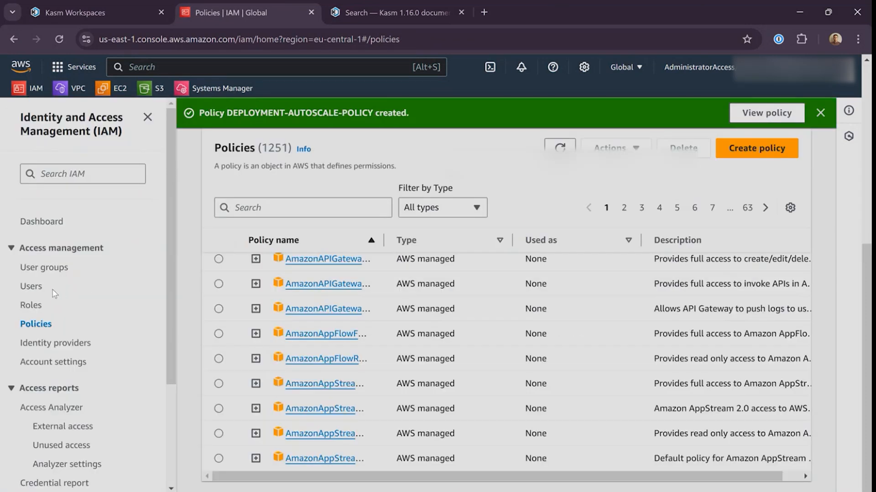
Attach the customer-managed DEPLOYMENT-AUTOSCALE-POLICY to the permissions of the user group KASM_AUTOSCALE_GROUP.
{"action": "left_click", "coordinate": [61, 271]}
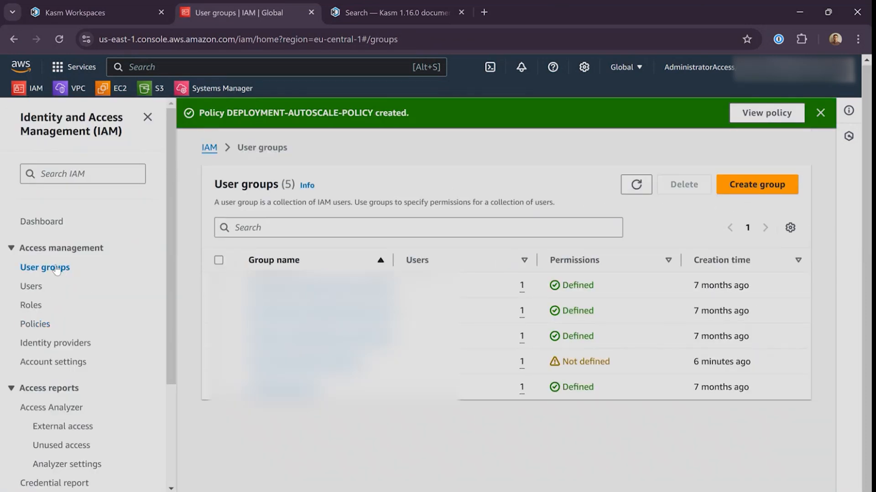
{"action": "left_click", "coordinate": [278, 362]}
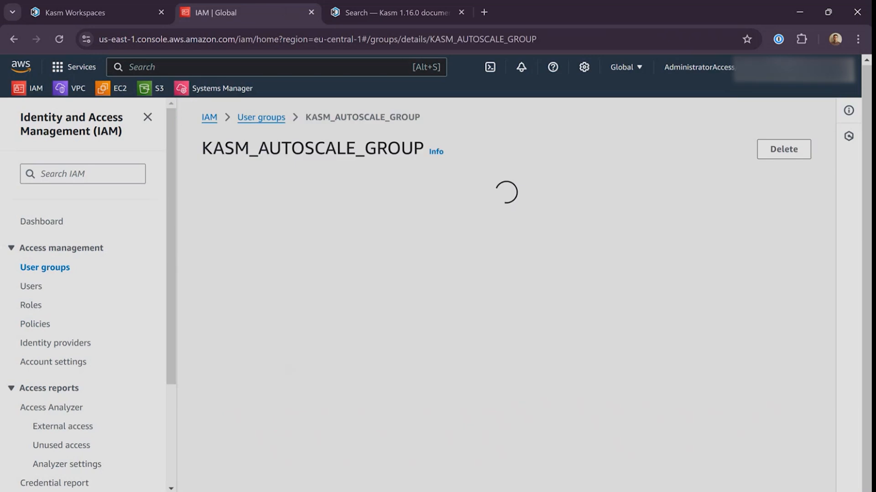
{"action": "left_click", "coordinate": [287, 304]}
{"action": "scroll", "coordinate": [309, 305], "scroll_direction": "down", "scroll_amount": 1}
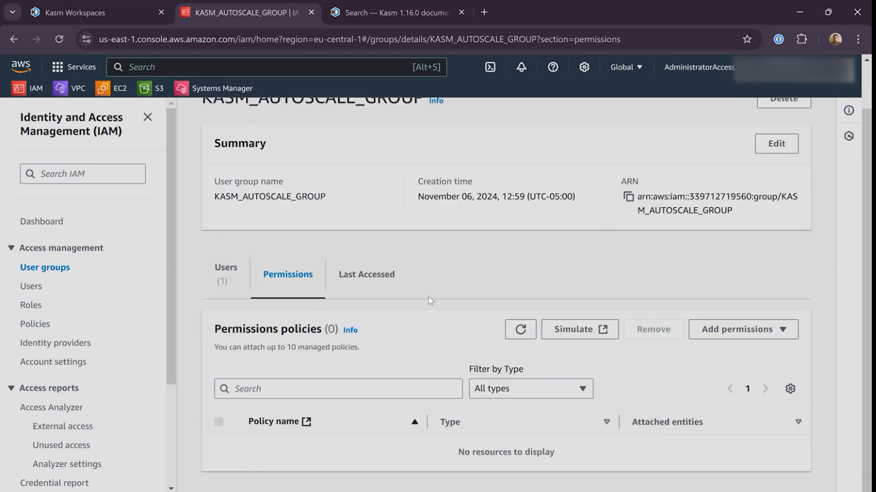
{"action": "left_click", "coordinate": [718, 329]}
{"action": "left_click", "coordinate": [765, 350]}
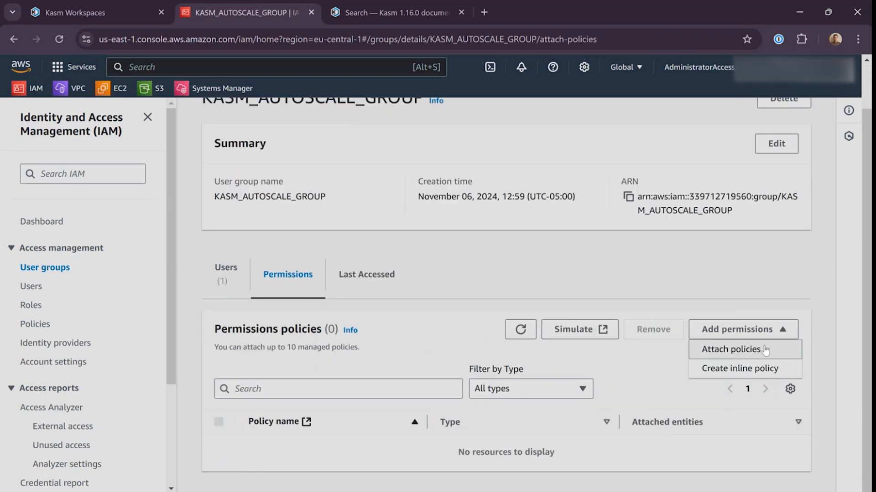
{"action": "left_click", "coordinate": [169, 253]}
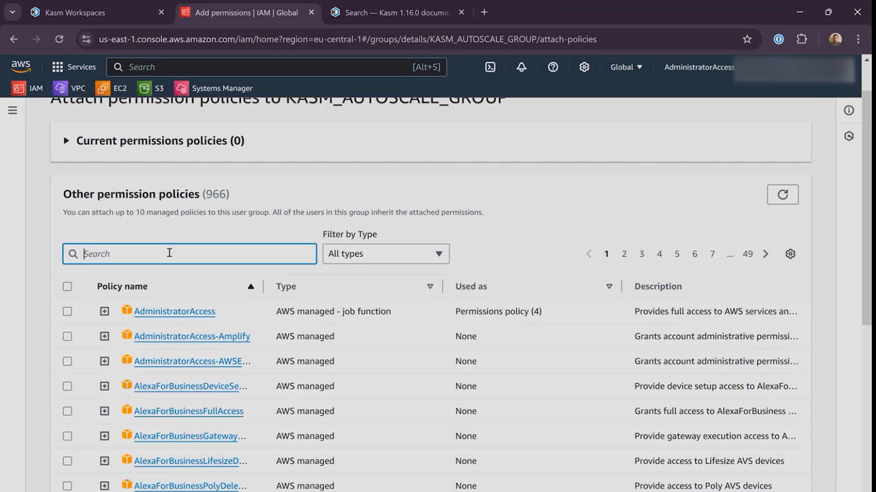
{"action": "type", "text": "DEPLOY"}
{"action": "scroll", "coordinate": [192, 346], "scroll_direction": "down", "scroll_amount": 5}
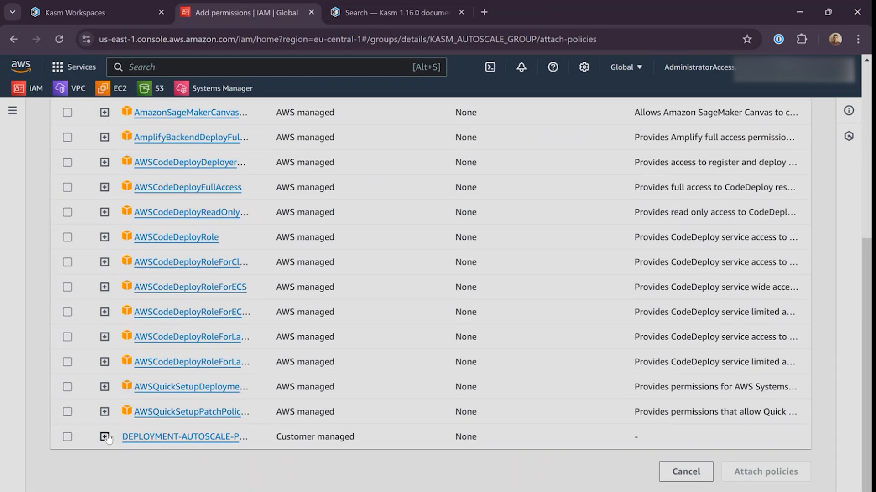
{"action": "left_click", "coordinate": [67, 436]}
{"action": "left_click", "coordinate": [766, 472]}
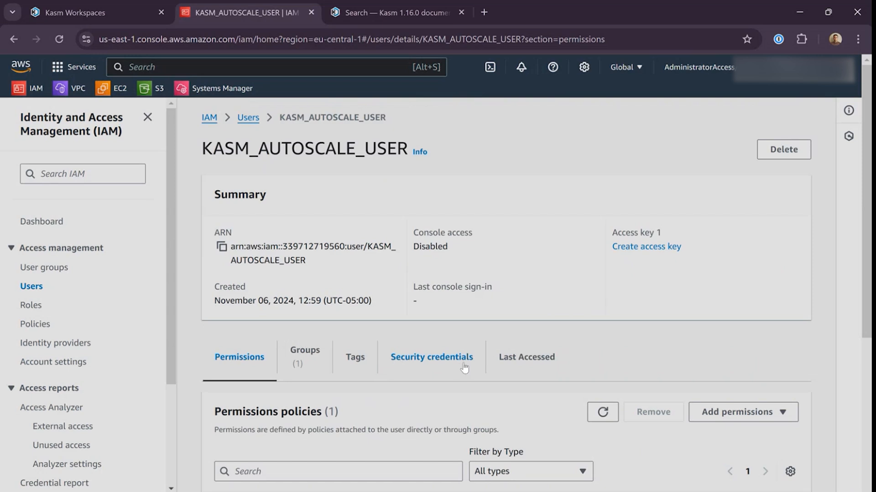
Create an access key for KASM_AUTOSCALE_USER with the Other use case and no description tag, and copy its access key ID.
{"action": "left_click", "coordinate": [464, 367]}
{"action": "scroll", "coordinate": [464, 367], "scroll_direction": "down", "scroll_amount": 5}
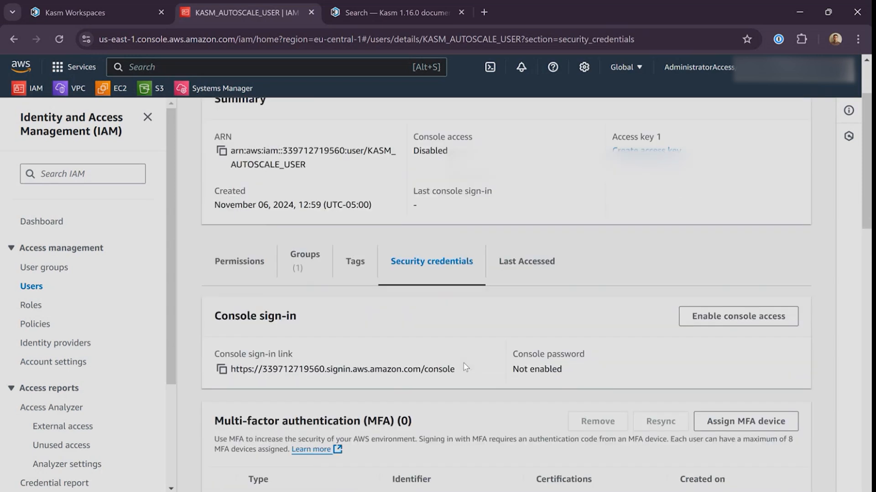
{"action": "scroll", "coordinate": [465, 367], "scroll_direction": "down", "scroll_amount": 3}
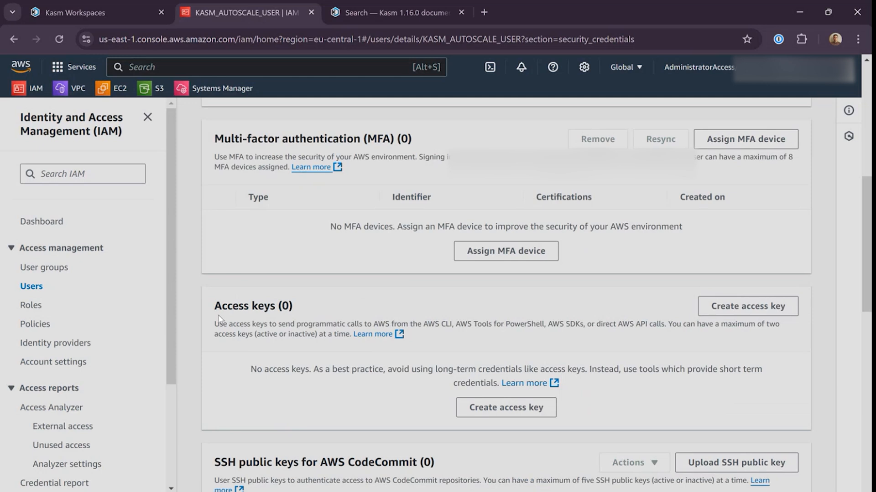
{"action": "left_click", "coordinate": [505, 407]}
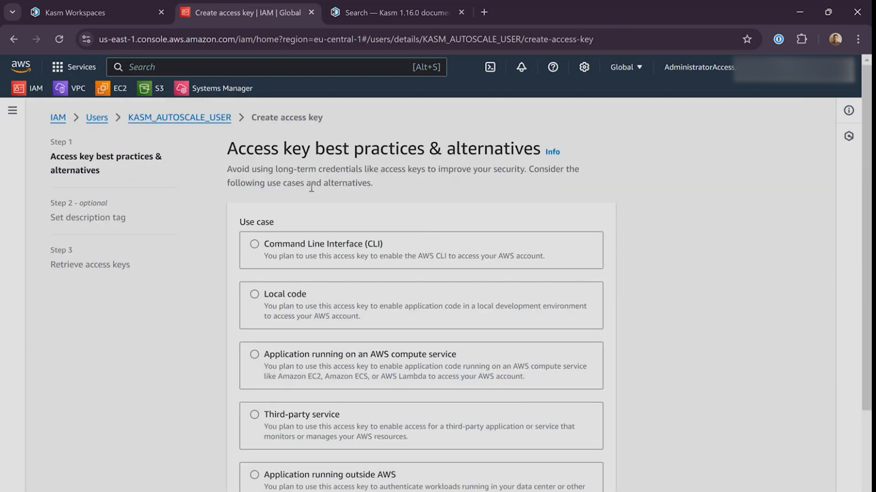
{"action": "scroll", "coordinate": [311, 188], "scroll_direction": "down", "scroll_amount": 3}
{"action": "left_click", "coordinate": [279, 412]}
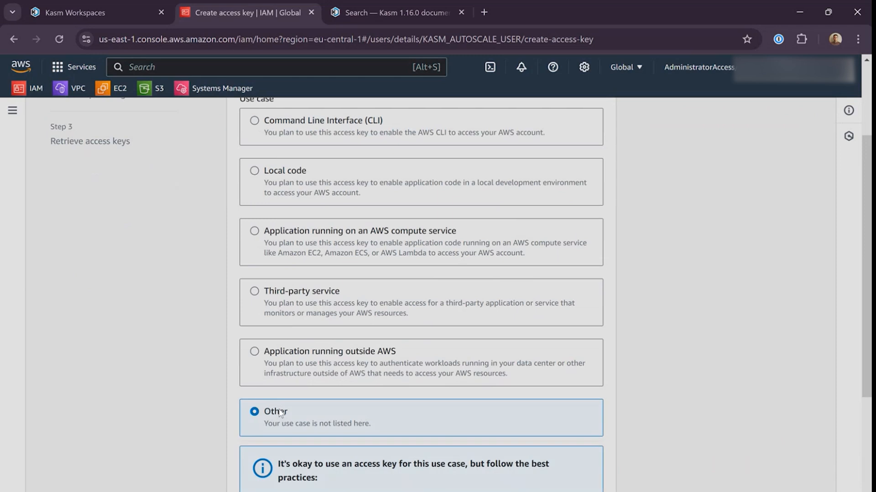
{"action": "scroll", "coordinate": [293, 402], "scroll_direction": "down", "scroll_amount": 3}
{"action": "left_click", "coordinate": [601, 475]}
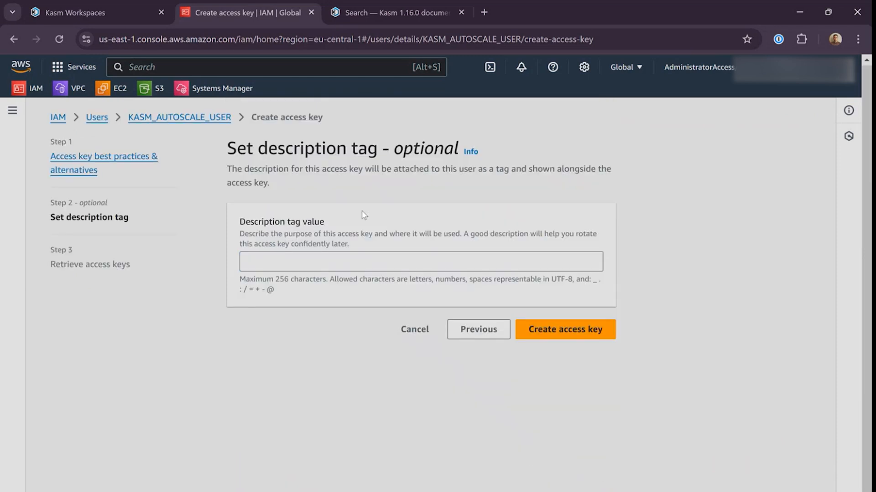
{"action": "left_click", "coordinate": [563, 331]}
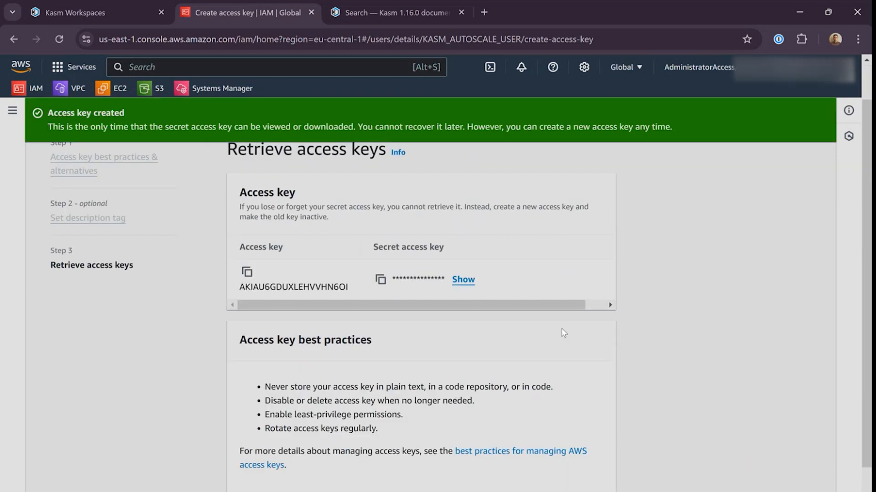
{"action": "left_click", "coordinate": [247, 273]}
{"action": "left_click", "coordinate": [97, 6]}
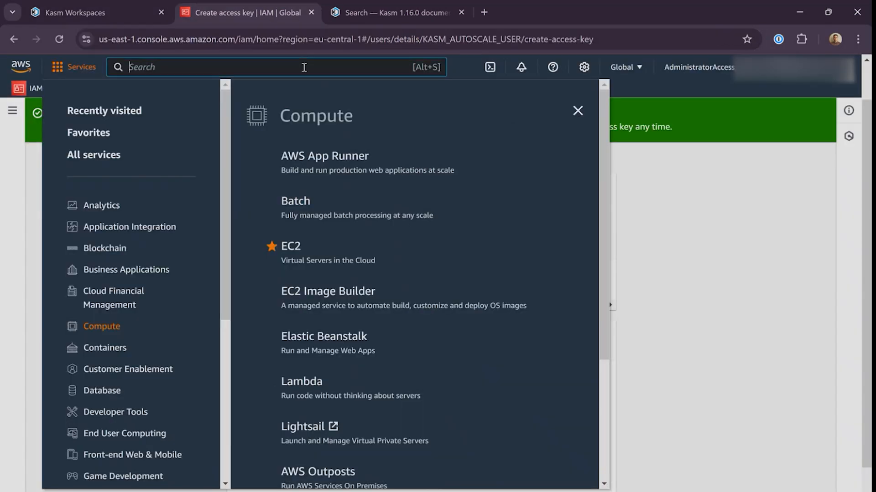
Search the AWS console for ami, open the AMI Catalog and find the Ubuntu Server 22.04 LTS image.
{"action": "left_click", "coordinate": [304, 67]}
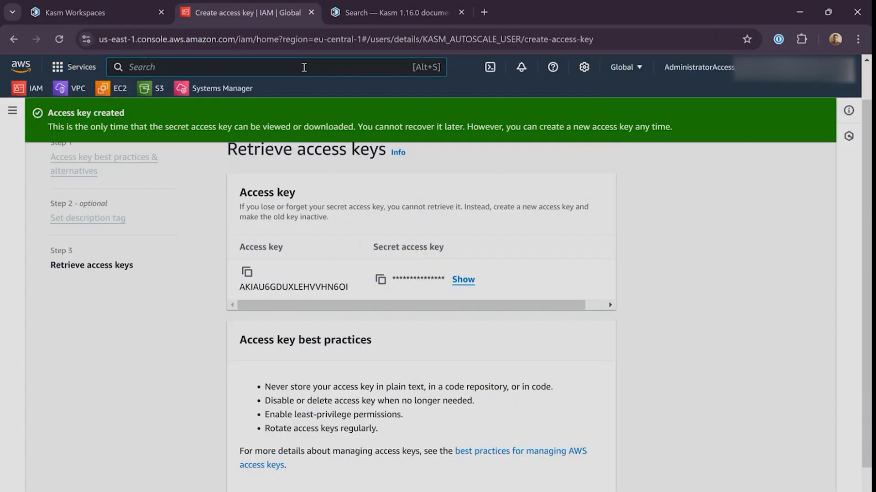
{"action": "type", "text": "ami"}
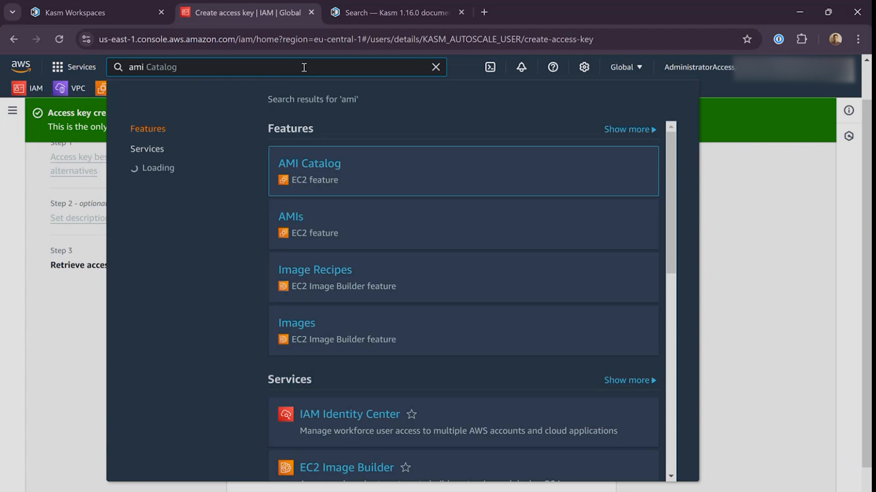
{"action": "left_click", "coordinate": [304, 169]}
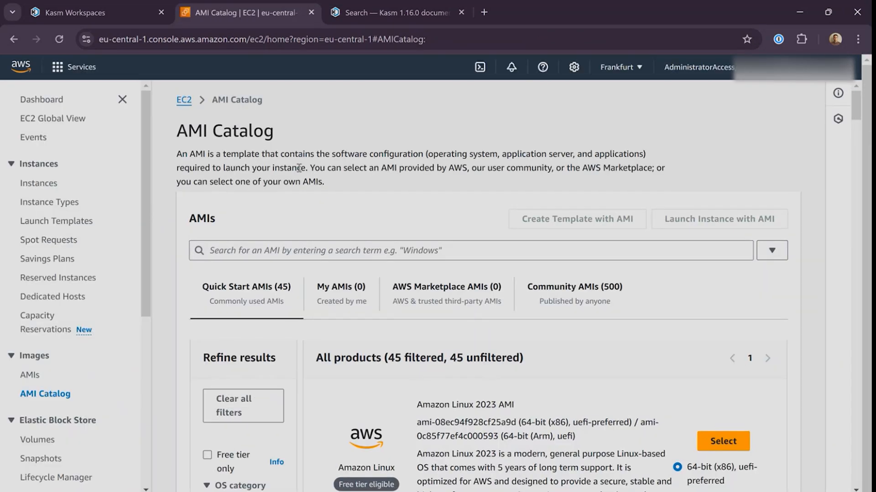
{"action": "scroll", "coordinate": [477, 327], "scroll_direction": "down", "scroll_amount": 10}
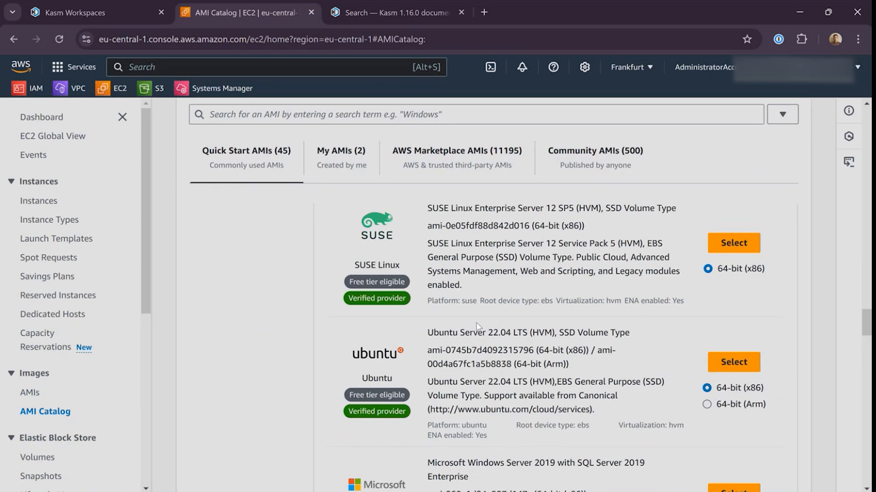
{"action": "left_click_drag", "start_coordinate": [488, 333], "coordinate": [513, 332]}
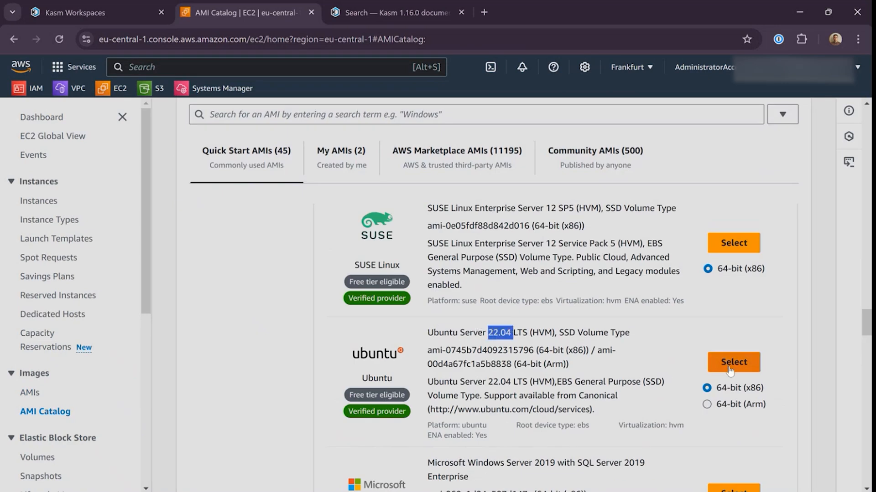
{"action": "left_click_drag", "start_coordinate": [717, 391], "coordinate": [768, 390]}
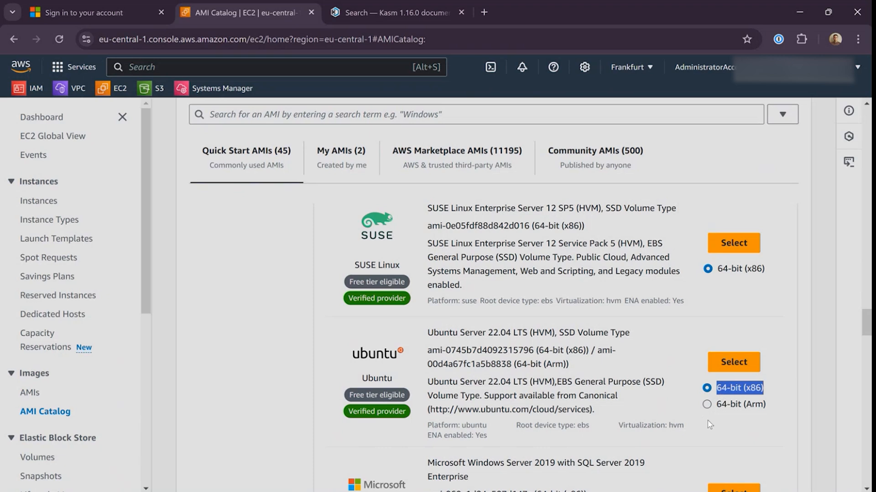
{"action": "left_click", "coordinate": [707, 404]}
{"action": "left_click", "coordinate": [707, 389]}
{"action": "left_click", "coordinate": [708, 404]}
{"action": "left_click", "coordinate": [707, 389]}
{"action": "left_click_drag", "start_coordinate": [533, 350], "coordinate": [428, 352]}
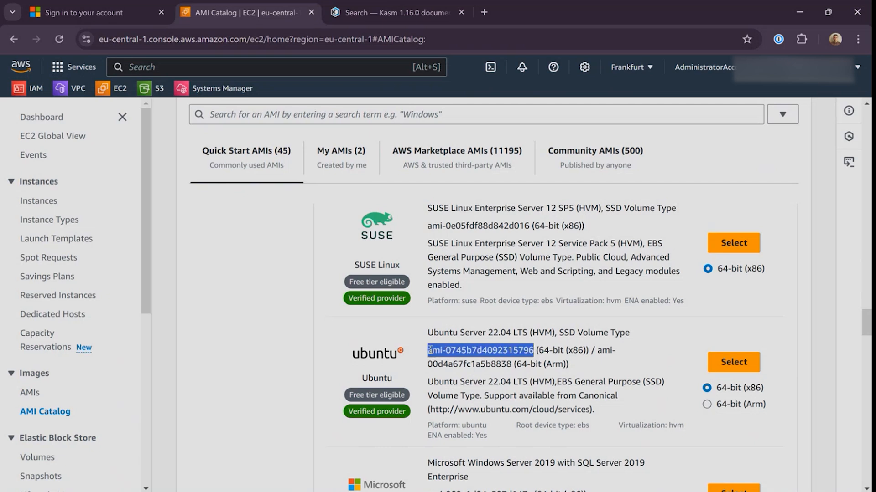
{"action": "right_click", "coordinate": [431, 345]}
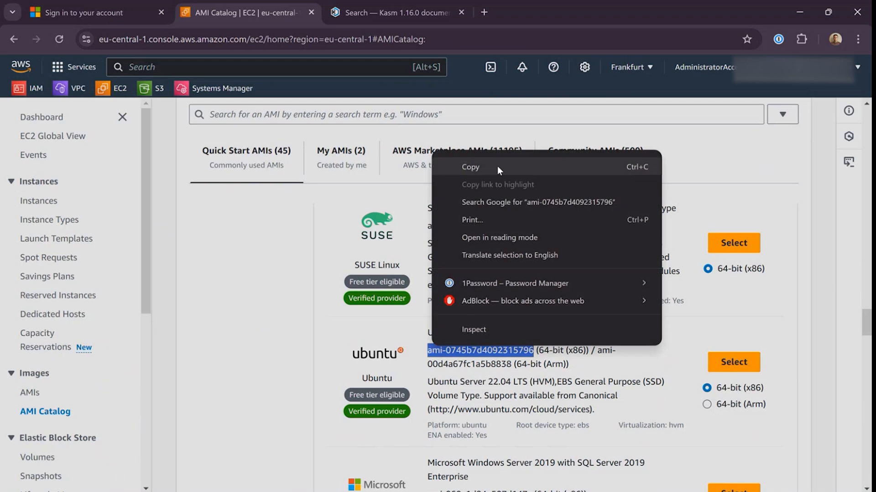
{"action": "left_click", "coordinate": [497, 166]}
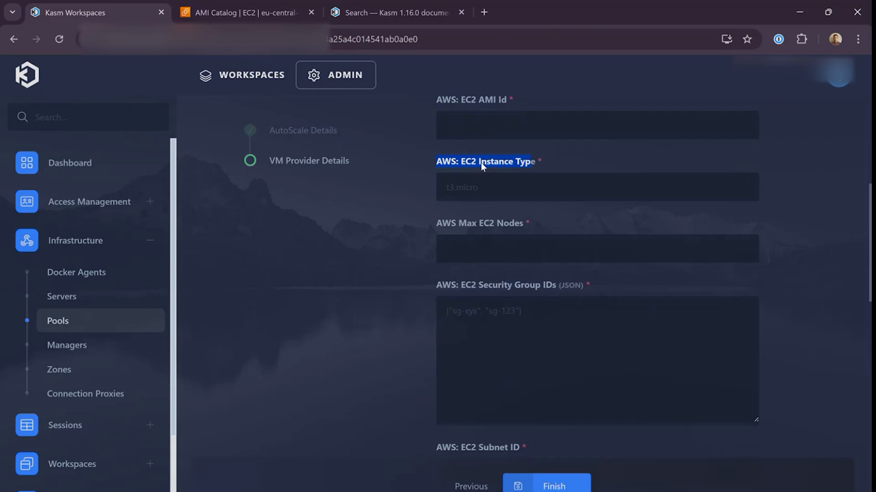
Copy the t3.medium name from the EC2 instance types into Kasm's EC2 Instance Type field, and set Max EC2 Nodes to 15.
{"action": "left_click", "coordinate": [518, 155]}
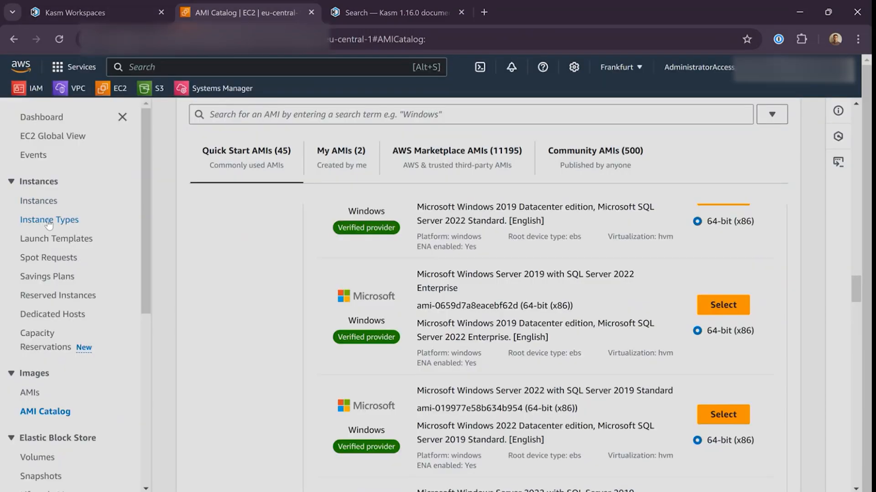
{"action": "left_click", "coordinate": [49, 221]}
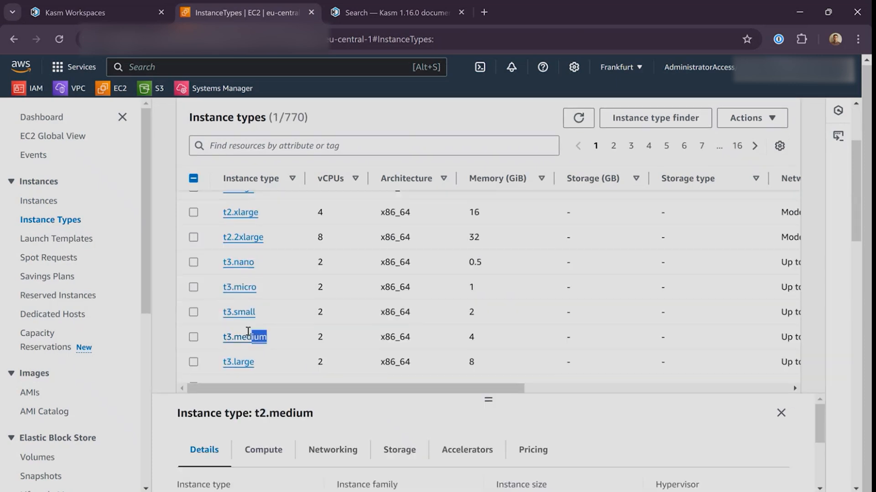
{"action": "left_click_drag", "start_coordinate": [254, 336], "coordinate": [222, 340]}
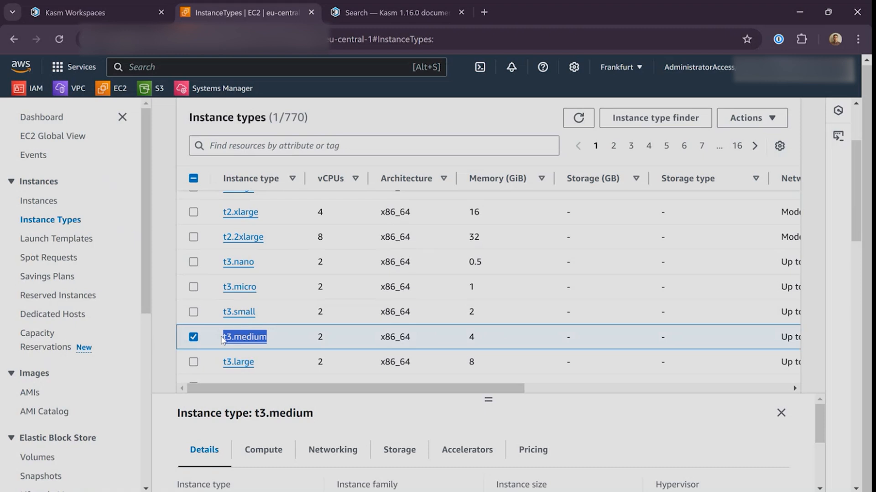
{"action": "left_click", "coordinate": [121, 13]}
{"action": "left_click", "coordinate": [458, 191]}
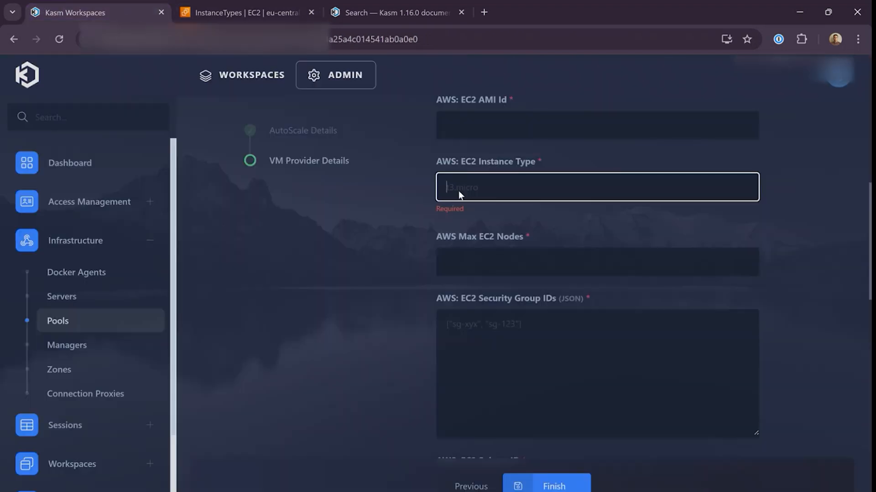
{"action": "key", "text": "ctrl+v"}
{"action": "left_click", "coordinate": [346, 268]}
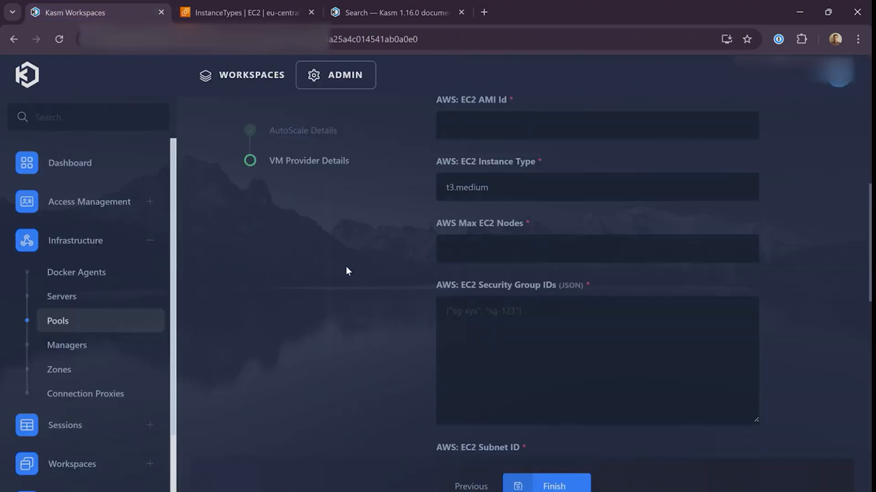
{"action": "scroll", "coordinate": [365, 232], "scroll_direction": "down", "scroll_amount": 2}
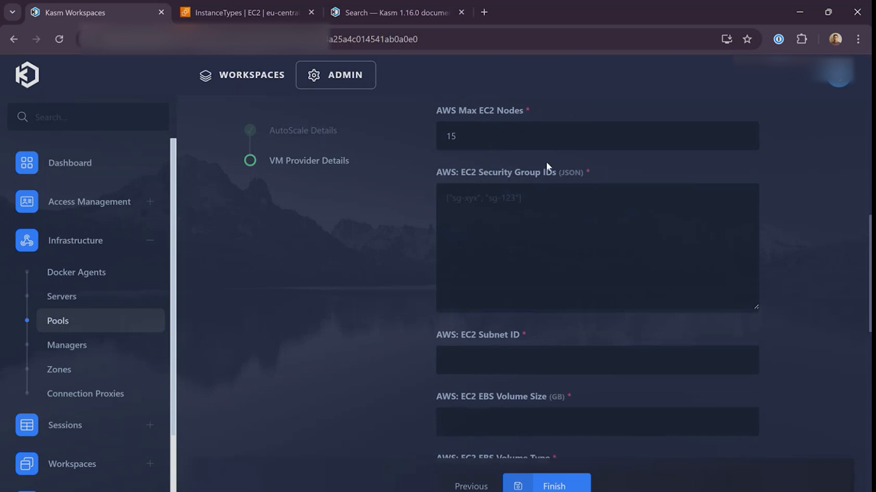
Look up the security group ID of Blue-Agent-Security-Group in the AWS VPC console.
{"action": "left_click", "coordinate": [242, 13]}
{"action": "left_click", "coordinate": [71, 91]}
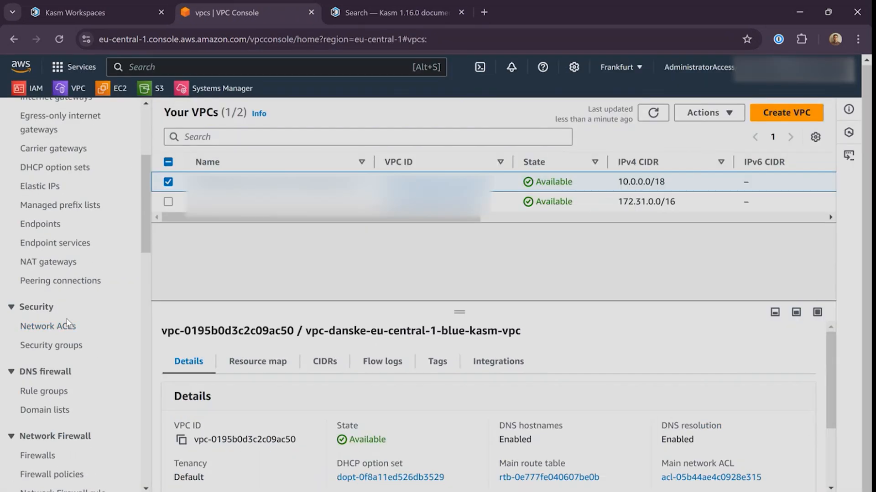
{"action": "left_click", "coordinate": [54, 347]}
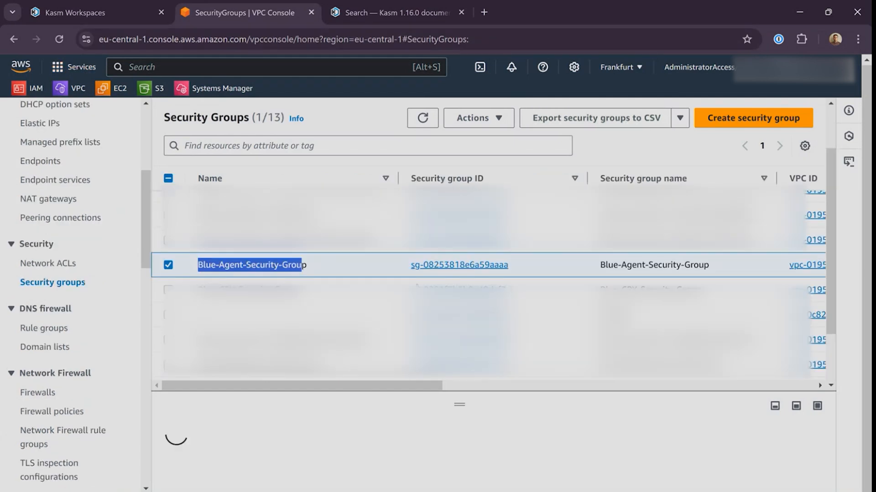
{"action": "left_click_drag", "start_coordinate": [411, 264], "coordinate": [509, 269]}
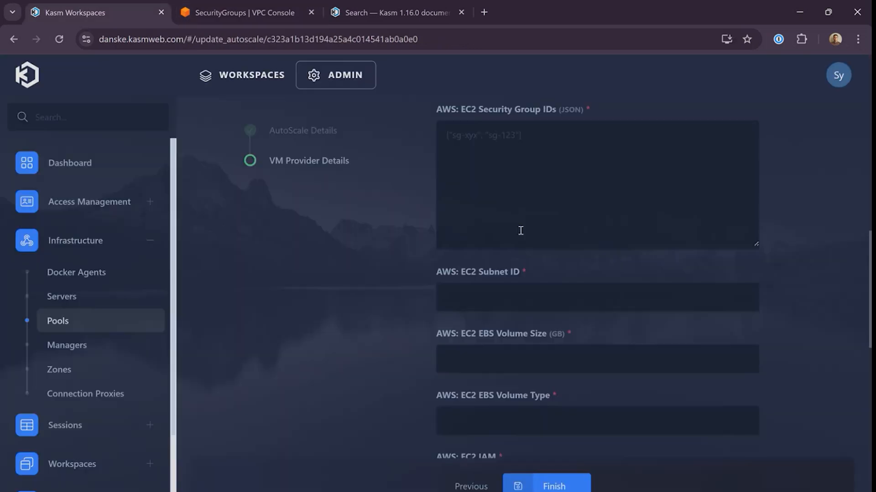
Copy the ID of Blue-Agent-Subnet-az2 from the AWS VPC subnets and enter subnet-07e9aec2e7a718688 as Kasm's EC2 Subnet ID.
{"action": "left_click_drag", "start_coordinate": [477, 272], "coordinate": [512, 269]}
{"action": "left_click", "coordinate": [201, 10]}
{"action": "left_click", "coordinate": [36, 187]}
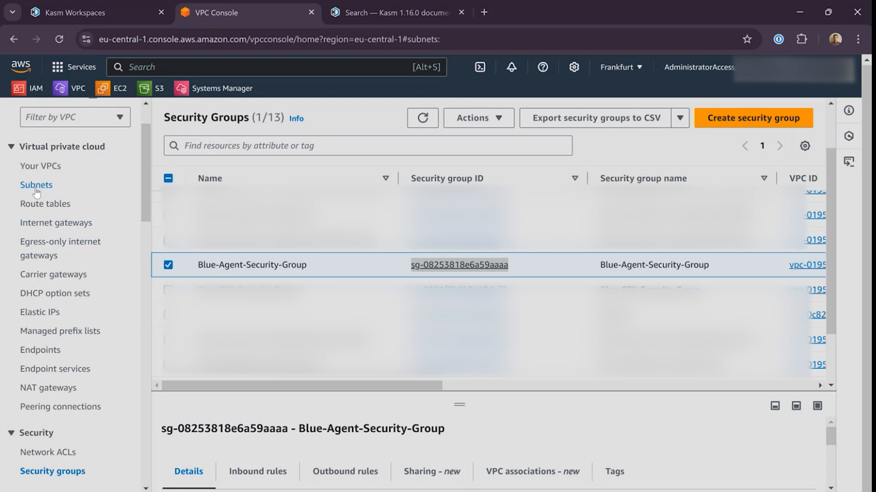
{"action": "left_click_drag", "start_coordinate": [415, 182], "coordinate": [531, 187]}
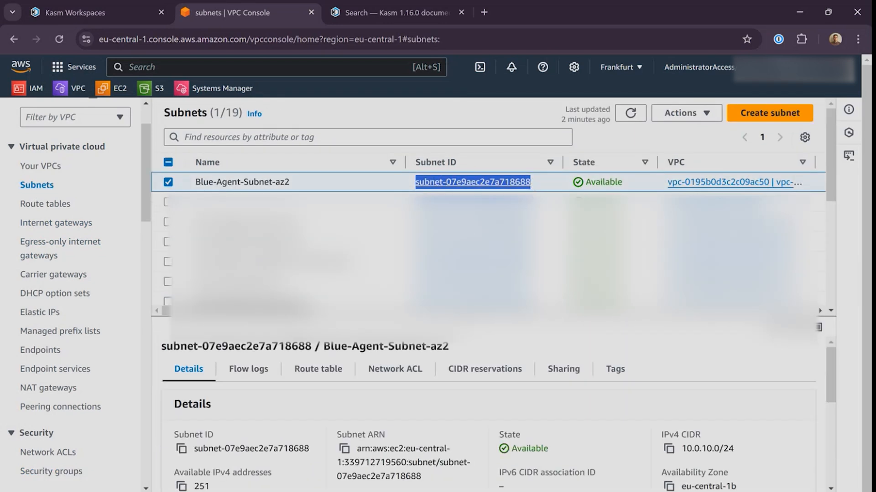
{"action": "left_click", "coordinate": [485, 113]}
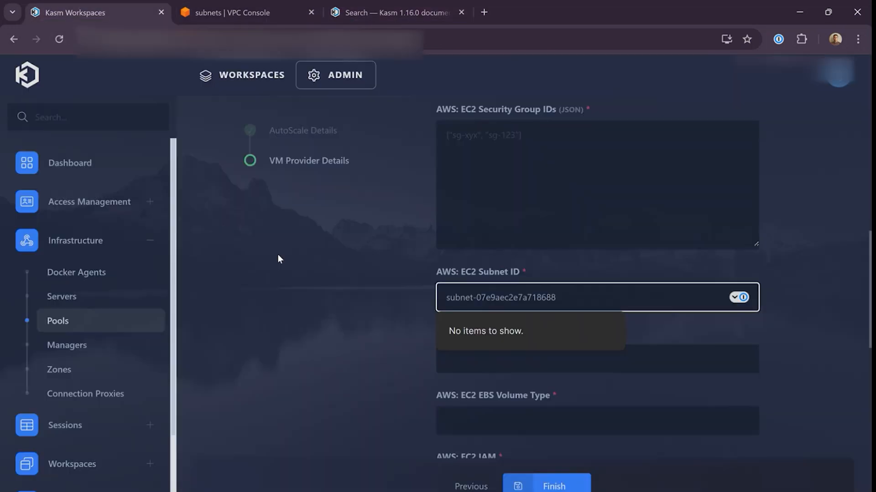
{"action": "left_click", "coordinate": [283, 254]}
Set the EC2 EBS Volume Size to 150 GB and the EBS Volume Type to gp2.
{"action": "scroll", "coordinate": [285, 245], "scroll_direction": "down", "scroll_amount": 2}
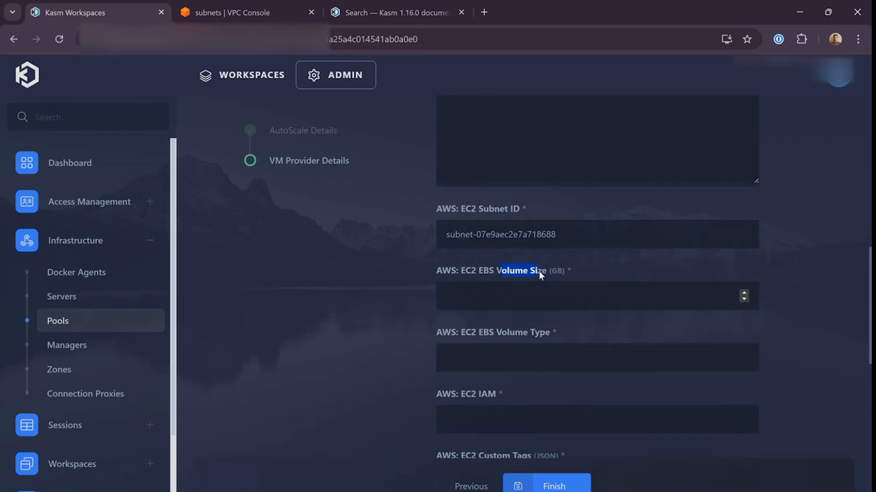
{"action": "left_click", "coordinate": [511, 302]}
{"action": "type", "text": "150"}
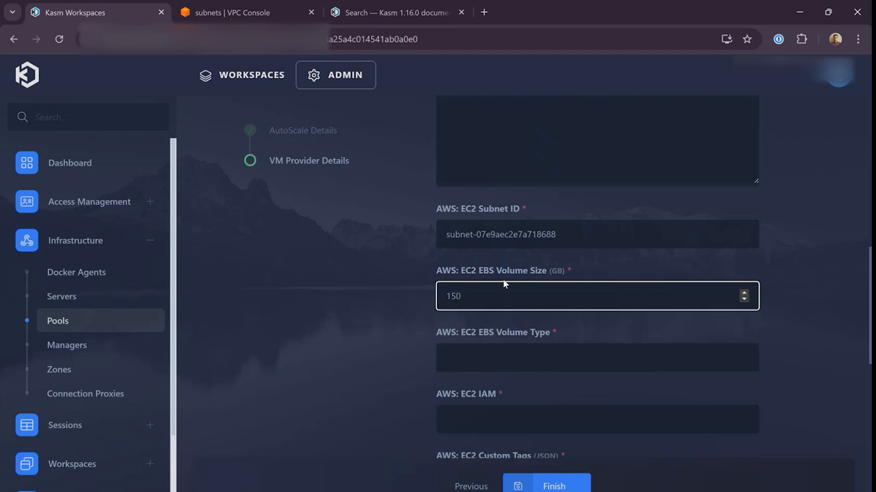
{"action": "left_click", "coordinate": [513, 365]}
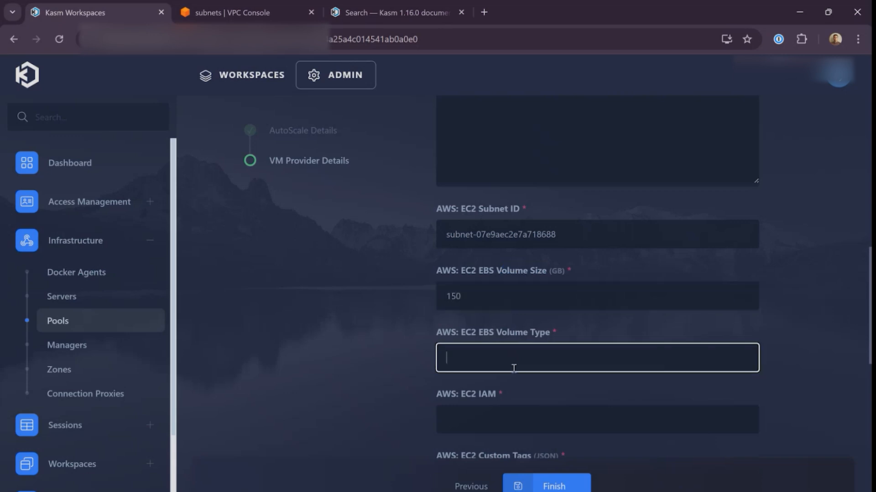
{"action": "left_click", "coordinate": [351, 358]}
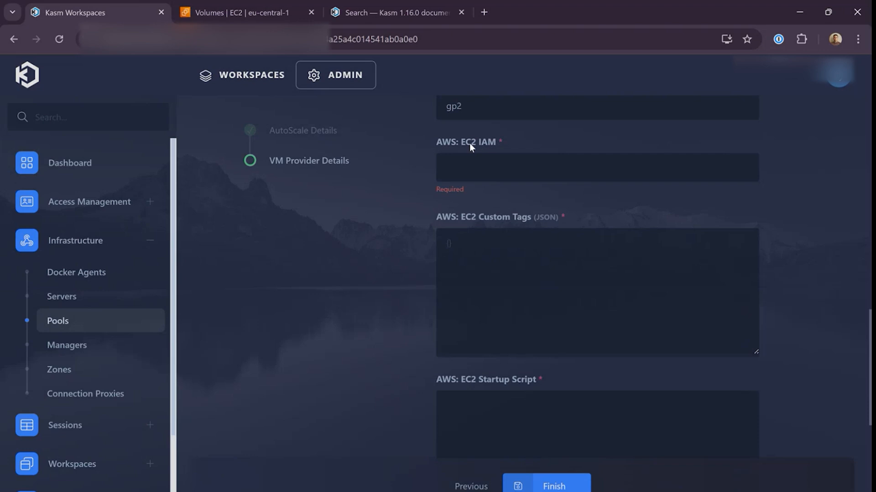
{"action": "left_click", "coordinate": [490, 164]}
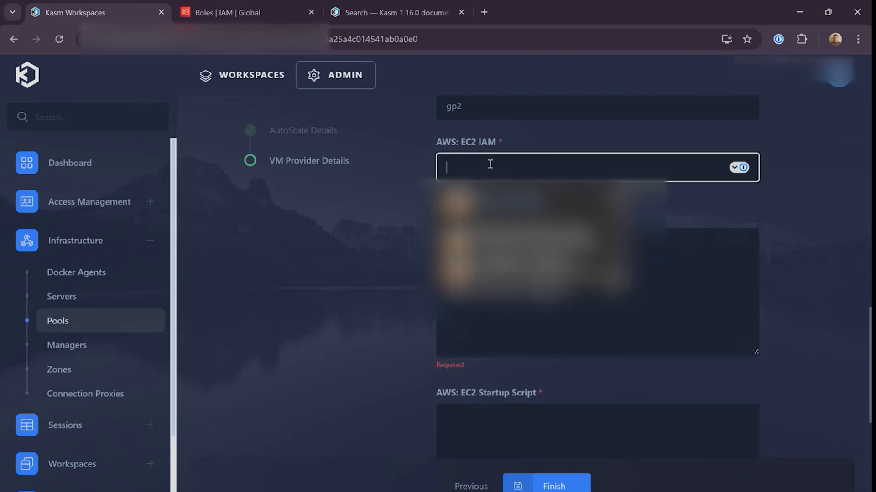
{"action": "left_click", "coordinate": [371, 203]}
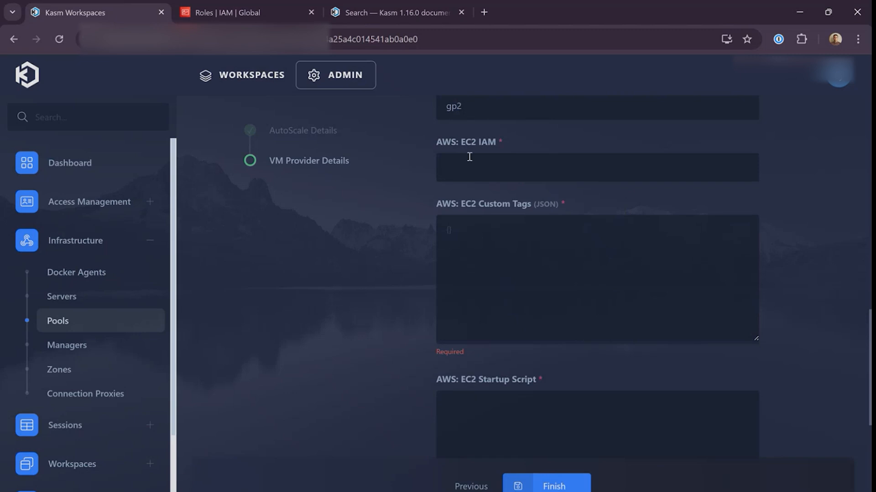
{"action": "scroll", "coordinate": [457, 219], "scroll_direction": "down", "scroll_amount": 1}
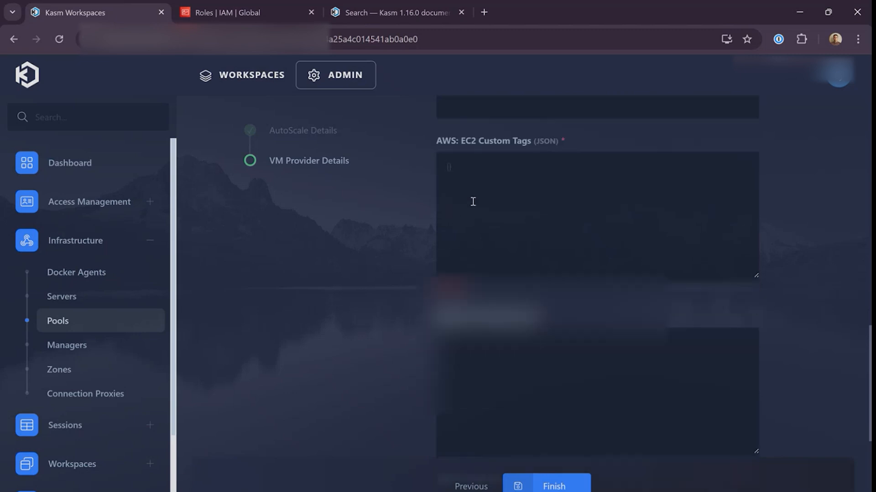
Set the AWS EC2 Custom Tags to an empty JSON object, {}.
{"action": "left_click", "coordinate": [471, 201]}
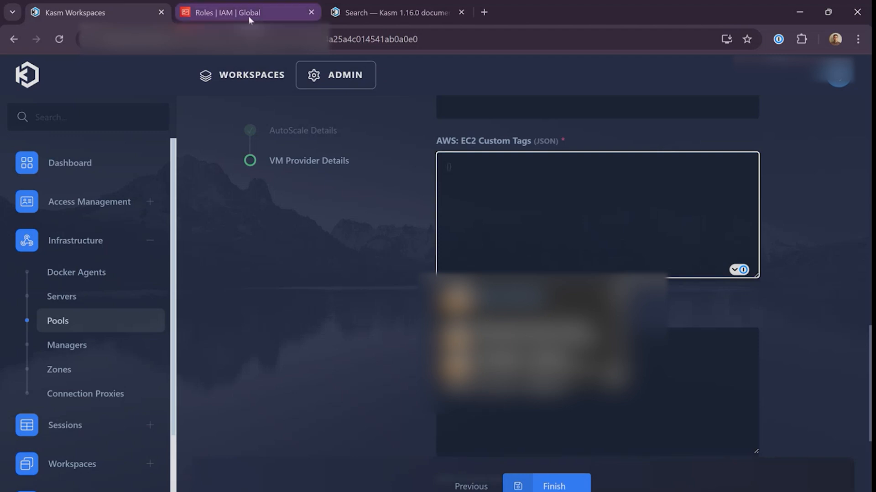
{"action": "type", "text": "{}"}
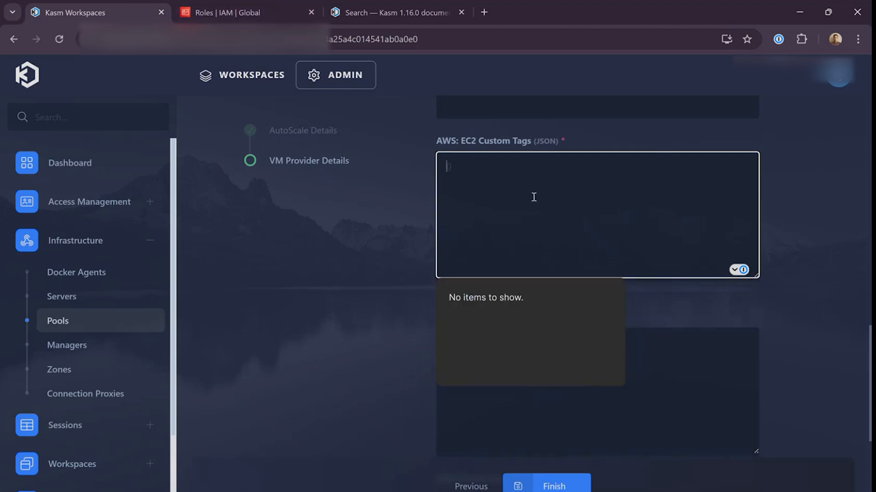
{"action": "left_click", "coordinate": [388, 299]}
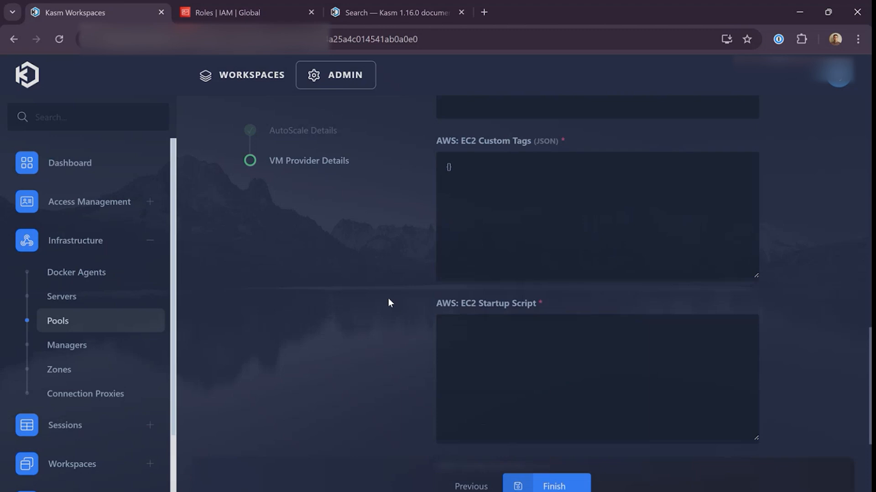
Find and open Kasm's workspaces-autoscale-startup-scripts repository on GitHub to get the EC2 startup script.
{"action": "scroll", "coordinate": [454, 205], "scroll_direction": "down", "scroll_amount": 2}
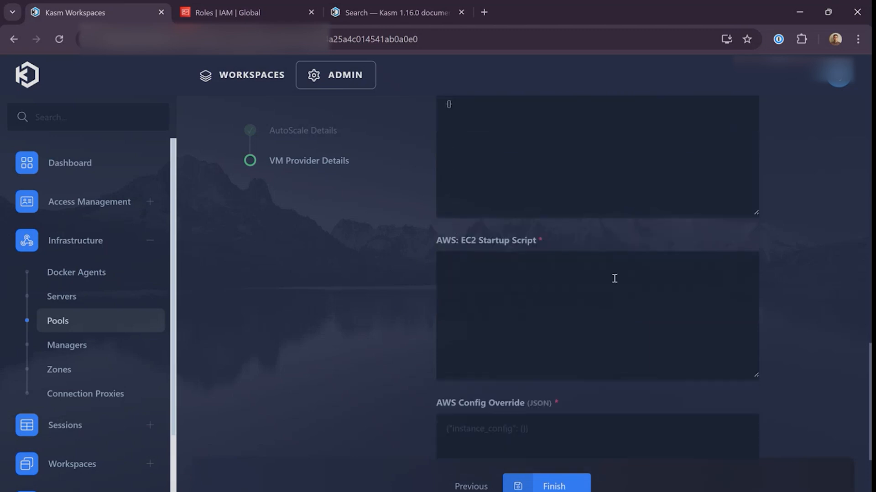
{"action": "left_click", "coordinate": [576, 307]}
{"action": "left_click", "coordinate": [391, 263]}
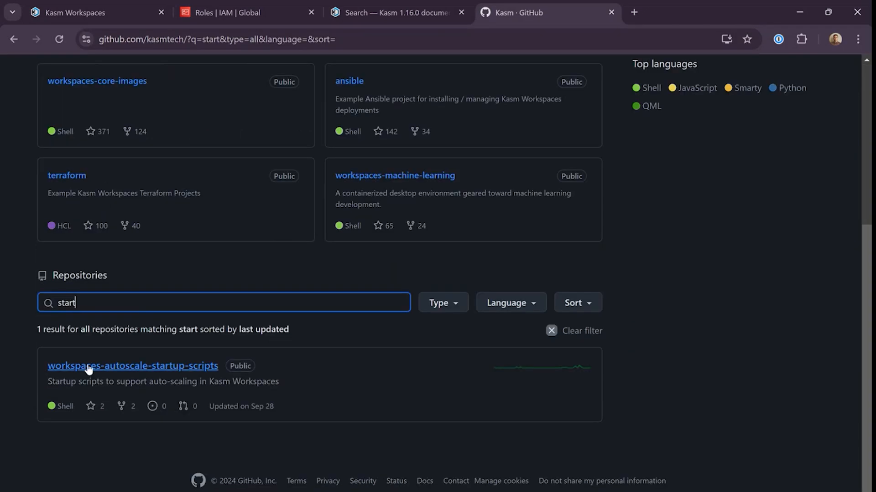
{"action": "left_click", "coordinate": [194, 370]}
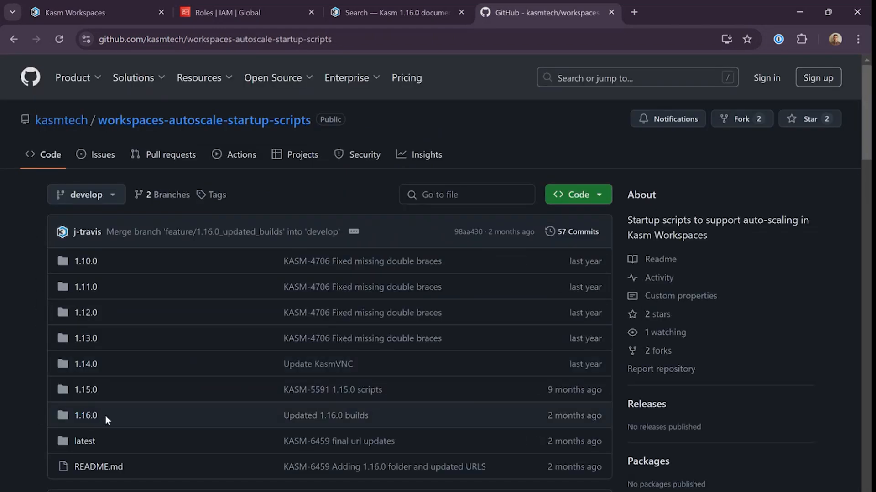
Open ubuntu.sh in the repository's 1.15.0/docker_agents folder and copy the whole script.
{"action": "left_click", "coordinate": [86, 390]}
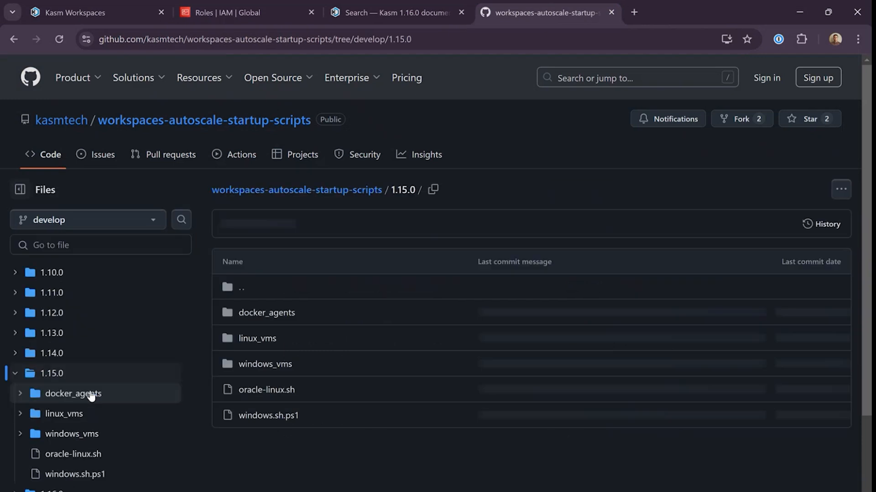
{"action": "scroll", "coordinate": [269, 254], "scroll_direction": "down", "scroll_amount": 1}
{"action": "left_click", "coordinate": [273, 253]}
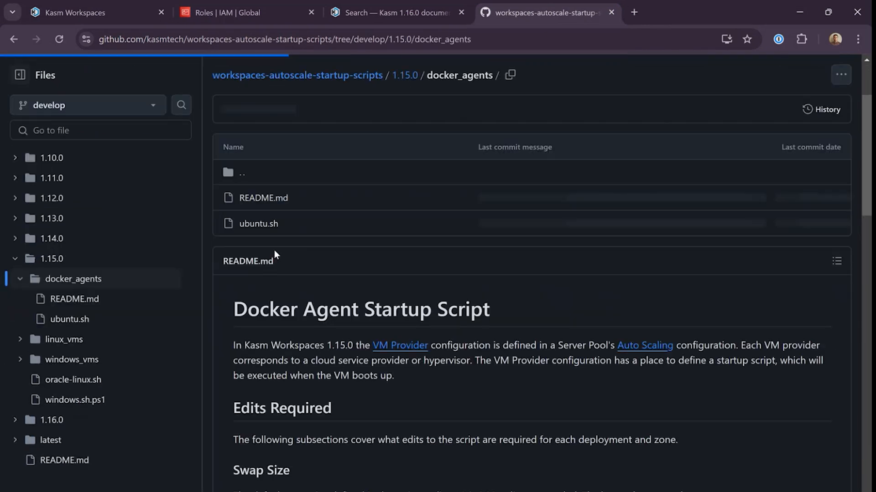
{"action": "left_click", "coordinate": [258, 224]}
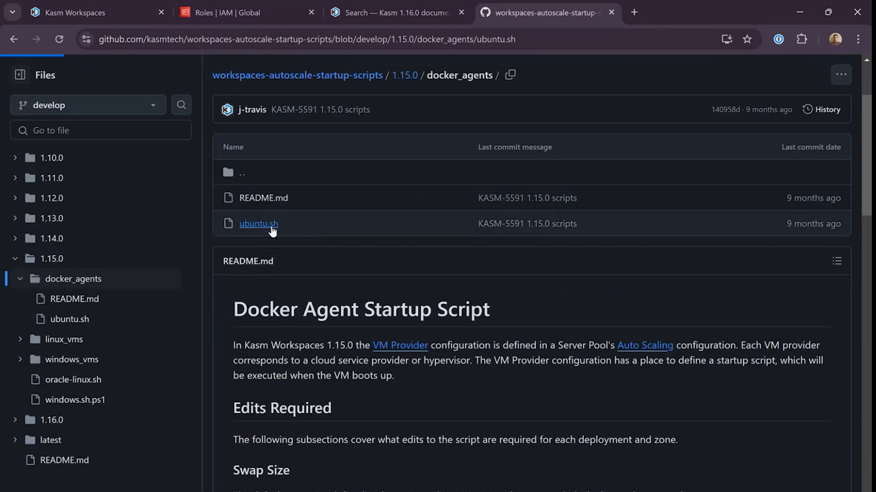
{"action": "scroll", "coordinate": [545, 101], "scroll_direction": "down", "scroll_amount": 3}
{"action": "left_click", "coordinate": [547, 97]}
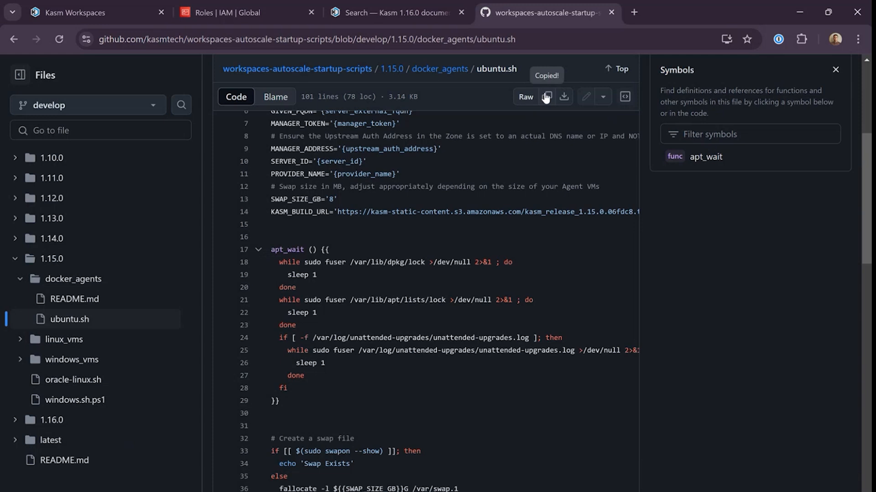
Switch to the Notepad notes, add the copied startup script there and select its AWS Internal IP line for review.
{"action": "key", "text": "alt+Tab"}
{"action": "scroll", "coordinate": [562, 395], "scroll_direction": "up", "scroll_amount": 4}
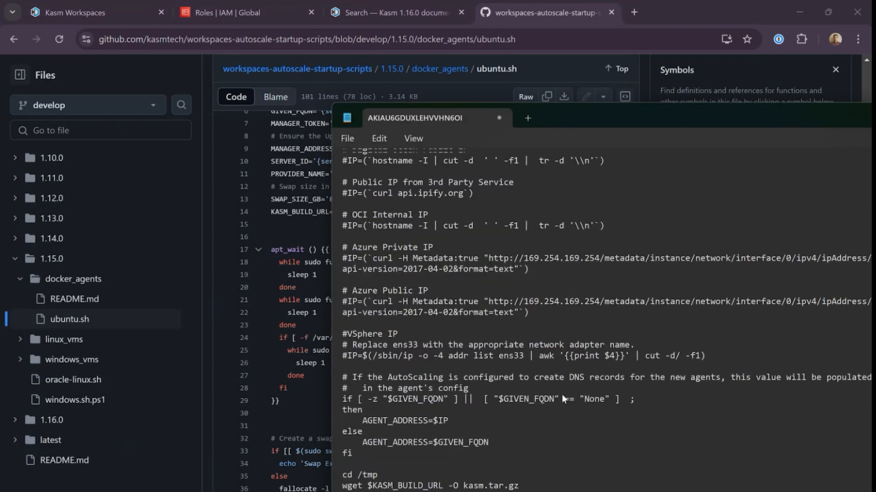
{"action": "scroll", "coordinate": [562, 395], "scroll_direction": "up", "scroll_amount": 3}
{"action": "left_click_drag", "start_coordinate": [660, 119], "coordinate": [511, 3]}
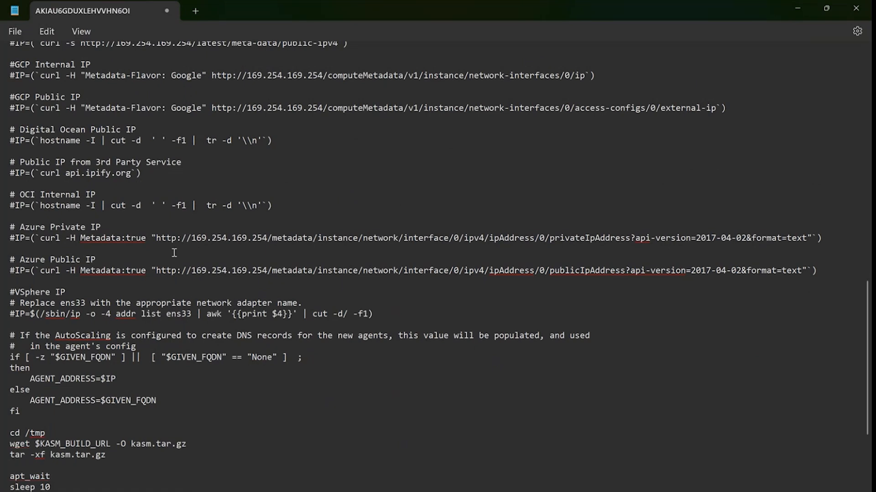
{"action": "scroll", "coordinate": [173, 253], "scroll_direction": "up", "scroll_amount": 1}
{"action": "scroll", "coordinate": [174, 251], "scroll_direction": "up", "scroll_amount": 5}
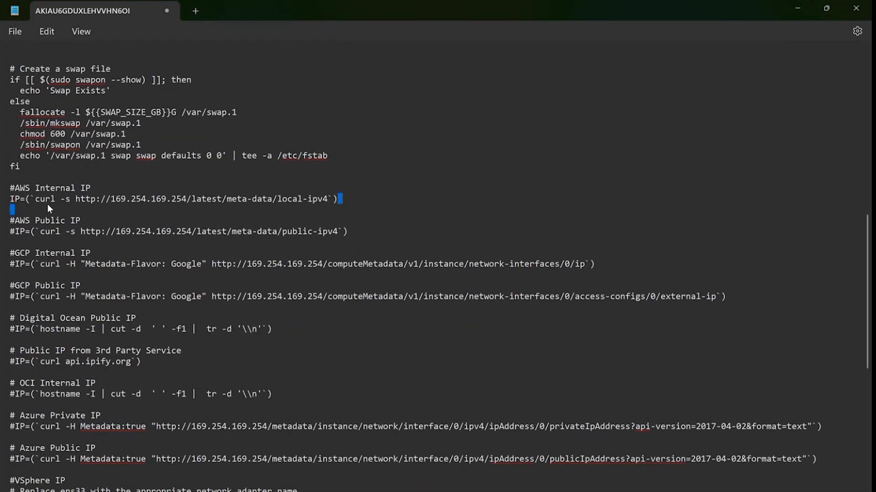
{"action": "left_click", "coordinate": [10, 199], "text": "shift"}
Comment out the script's two nginx certificate and key echo lines and the docker exec kasm_proxy nginx reload line.
{"action": "scroll", "coordinate": [48, 340], "scroll_direction": "down", "scroll_amount": 10}
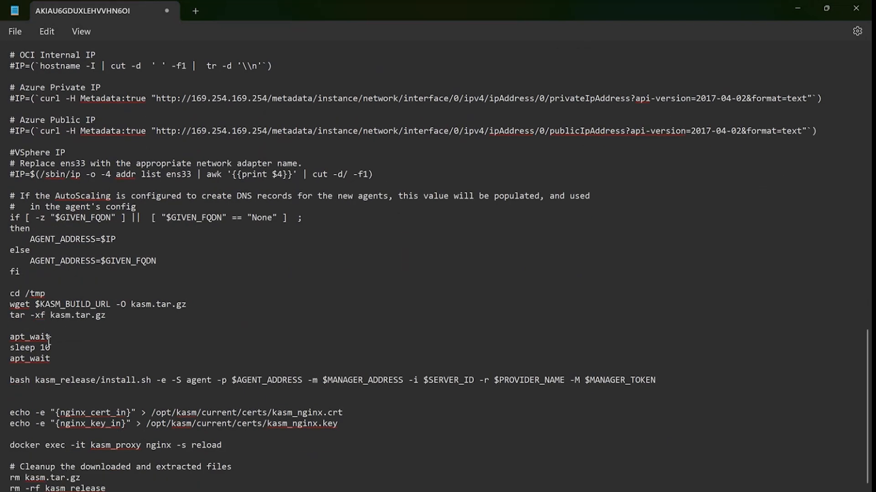
{"action": "left_click_drag", "start_coordinate": [337, 424], "coordinate": [8, 414]}
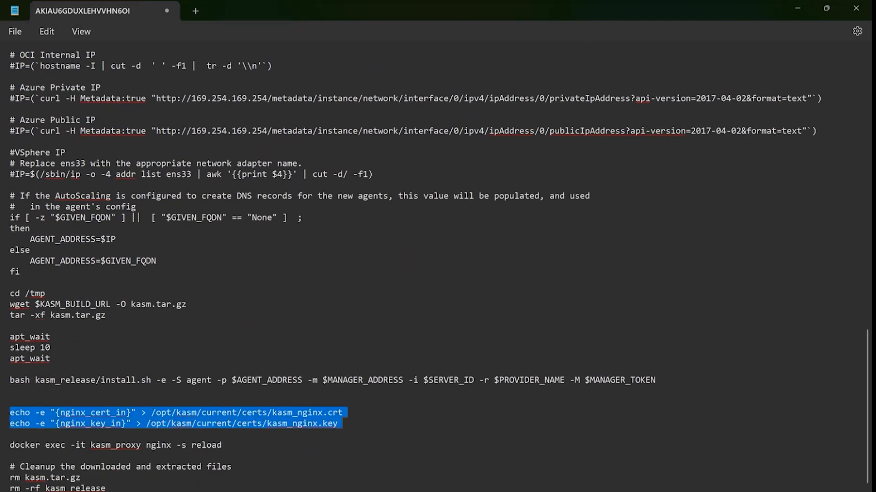
{"action": "left_click", "coordinate": [10, 413]}
{"action": "type", "text": "#"}
{"action": "type", "text": "# "}
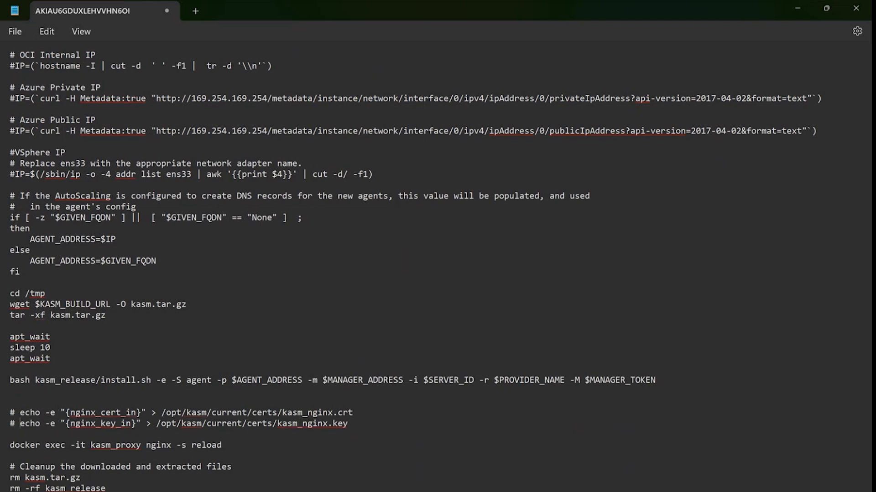
{"action": "type", "text": " #"}
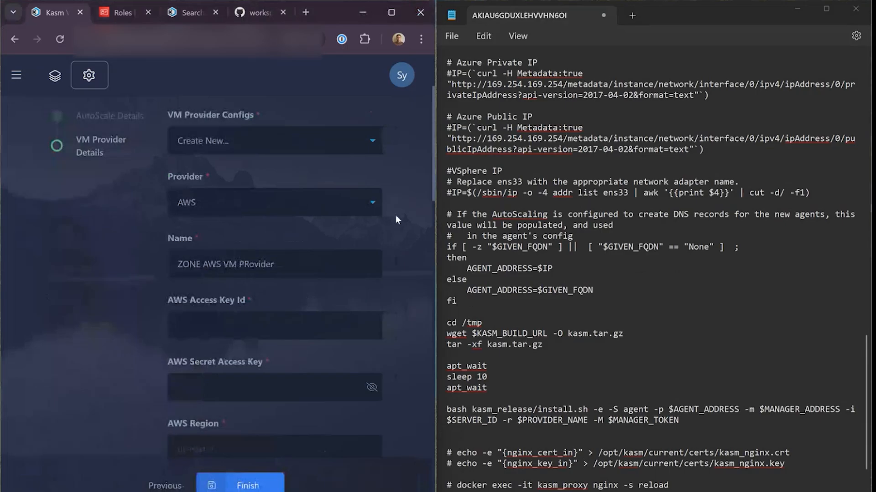
Copy the AWS access key ID from the notes into Kasm's AWS Access Key Id field.
{"action": "scroll", "coordinate": [545, 61], "scroll_direction": "up", "scroll_amount": 15}
{"action": "left_click_drag", "start_coordinate": [545, 61], "coordinate": [419, 67]}
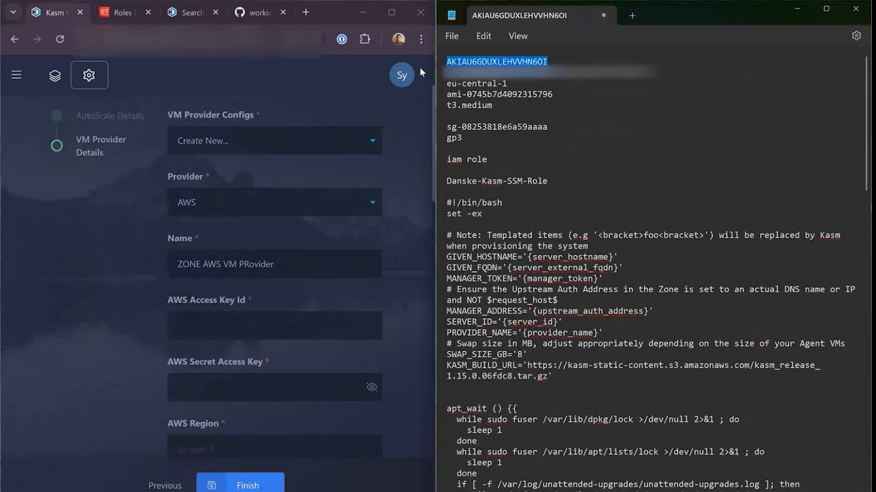
{"action": "left_click", "coordinate": [213, 310]}
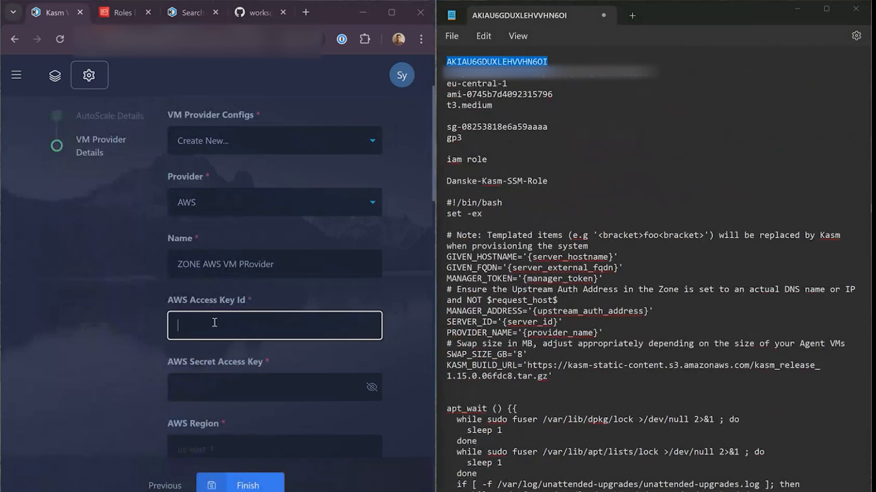
{"action": "key", "text": "ctrl+v"}
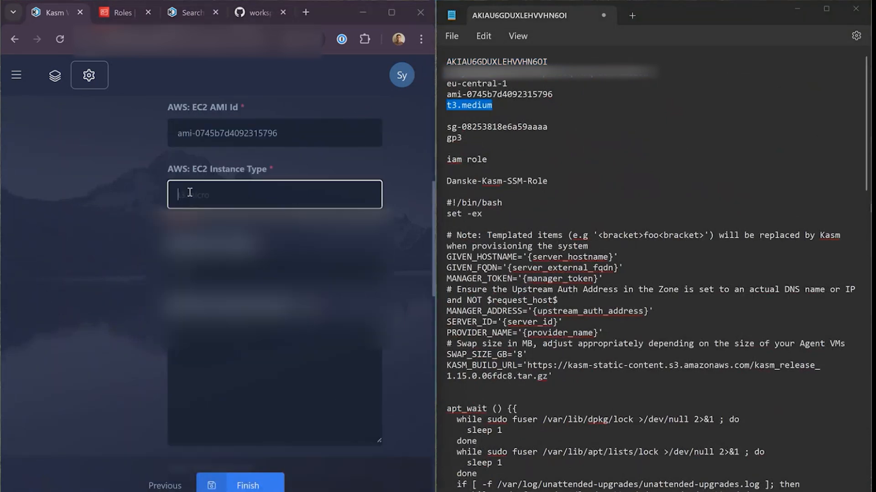
{"action": "key", "text": "ctrl+v"}
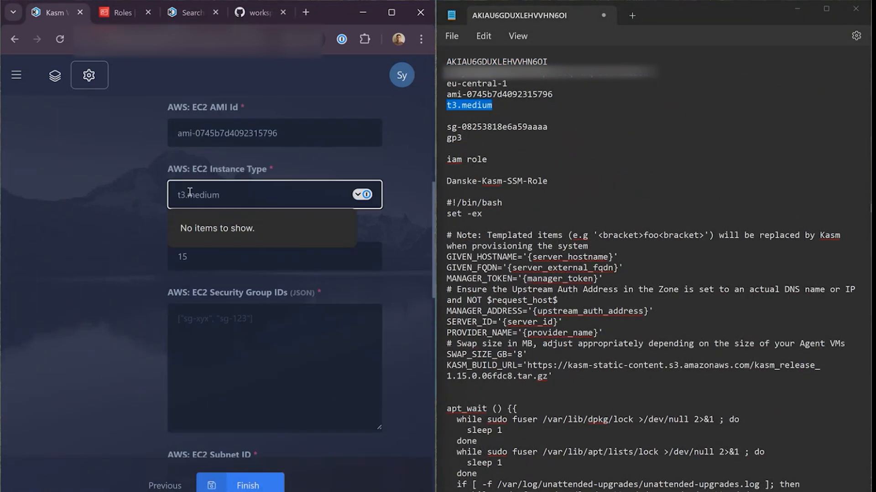
{"action": "left_click_drag", "start_coordinate": [553, 95], "coordinate": [446, 106]}
{"action": "left_click", "coordinate": [216, 239]}
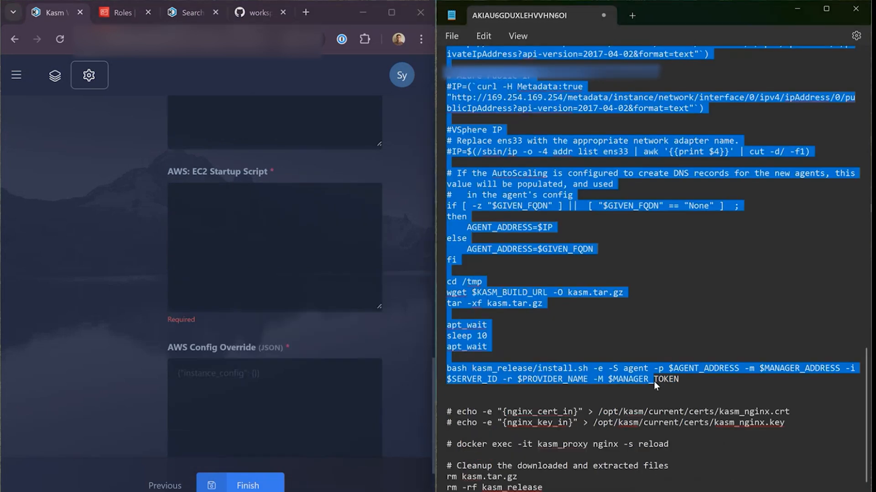
Copy the edited startup script through its final rm -rf kasm_release line into Kasm's EC2 Startup Script field.
{"action": "left_click_drag", "start_coordinate": [661, 388], "coordinate": [664, 486]}
{"action": "key", "text": "ctrl+c"}
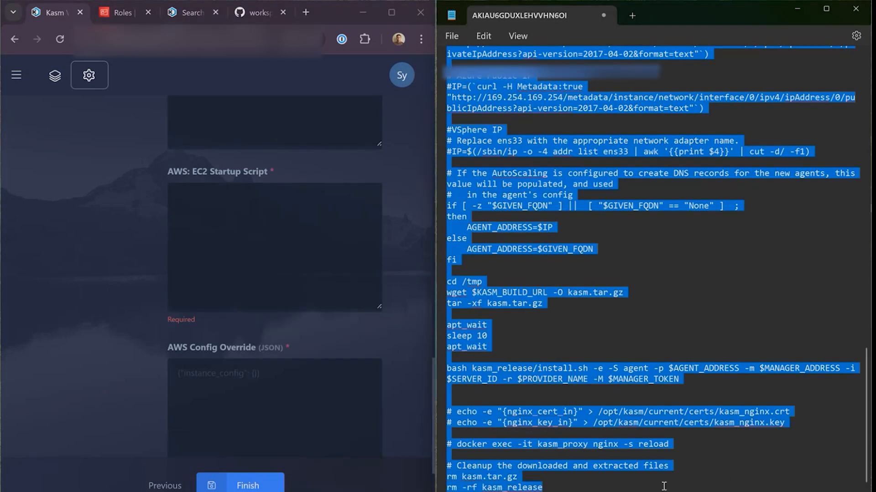
{"action": "left_click", "coordinate": [269, 204]}
{"action": "key", "text": "ctrl+v"}
Set the AWS Config Override to an empty JSON object, {}.
{"action": "left_click", "coordinate": [266, 244]}
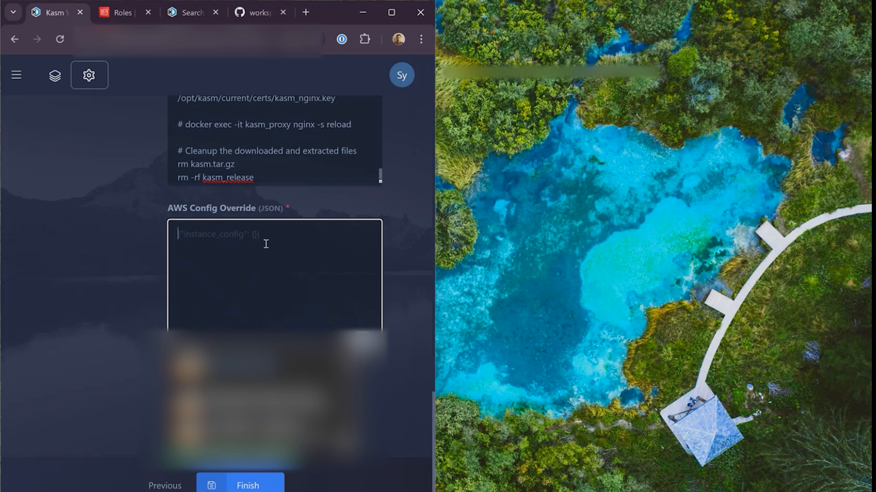
{"action": "type", "text": "{}"}
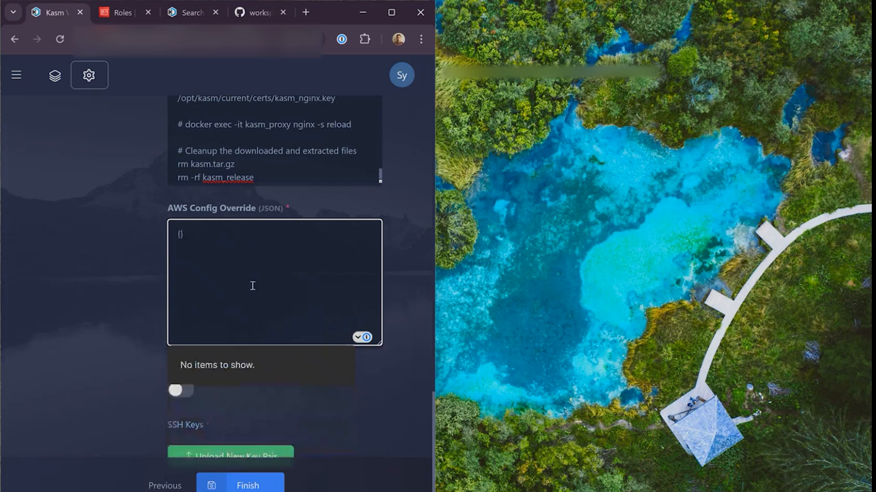
{"action": "left_click", "coordinate": [110, 289]}
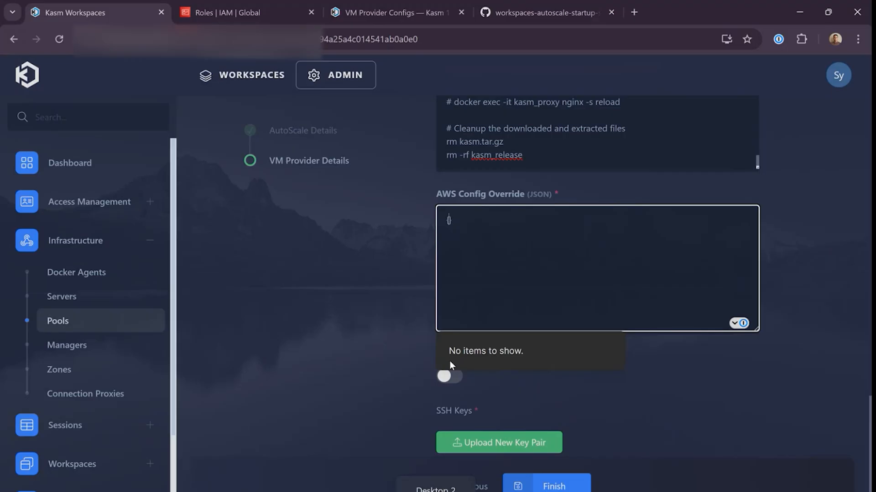
{"action": "left_click", "coordinate": [389, 343]}
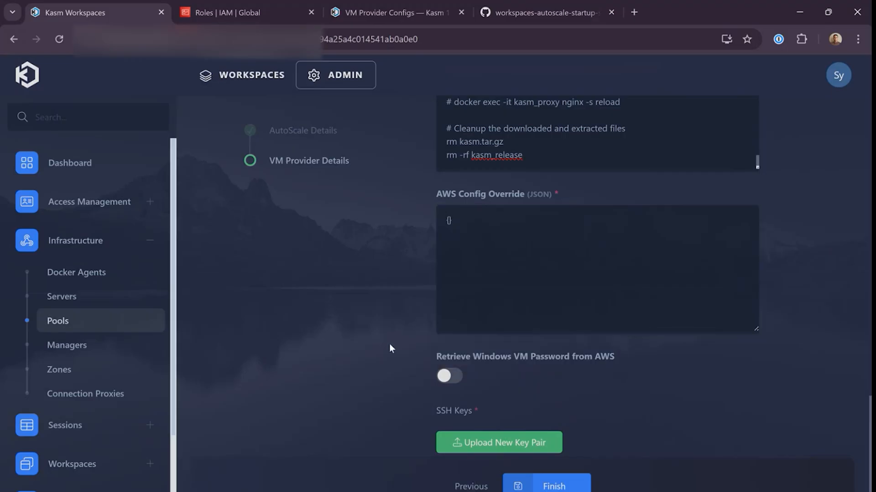
Choose to upload a new SSH key pair, paste the RSA key into SSH Private Key, and finish the autoscale configuration.
{"action": "left_click", "coordinate": [488, 442]}
{"action": "scroll", "coordinate": [382, 380], "scroll_direction": "down", "scroll_amount": 5}
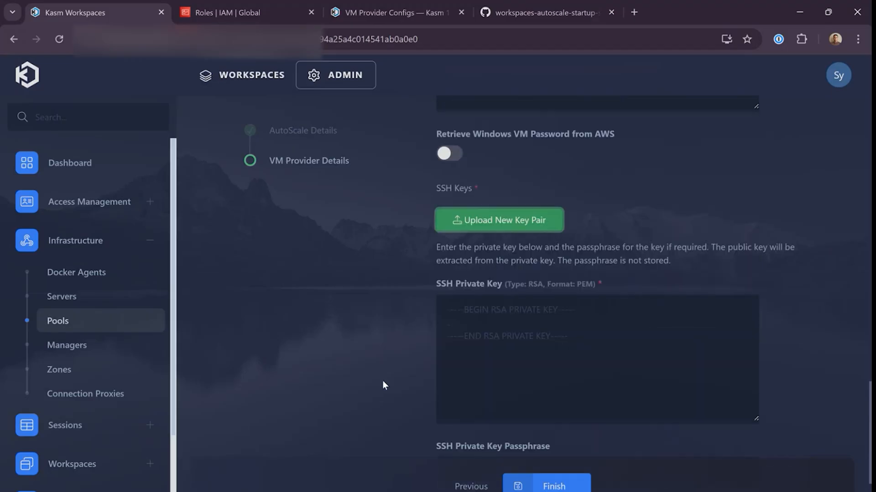
{"action": "scroll", "coordinate": [410, 320], "scroll_direction": "down", "scroll_amount": 1}
{"action": "left_click", "coordinate": [464, 284]}
{"action": "key", "text": "ctrl+v"}
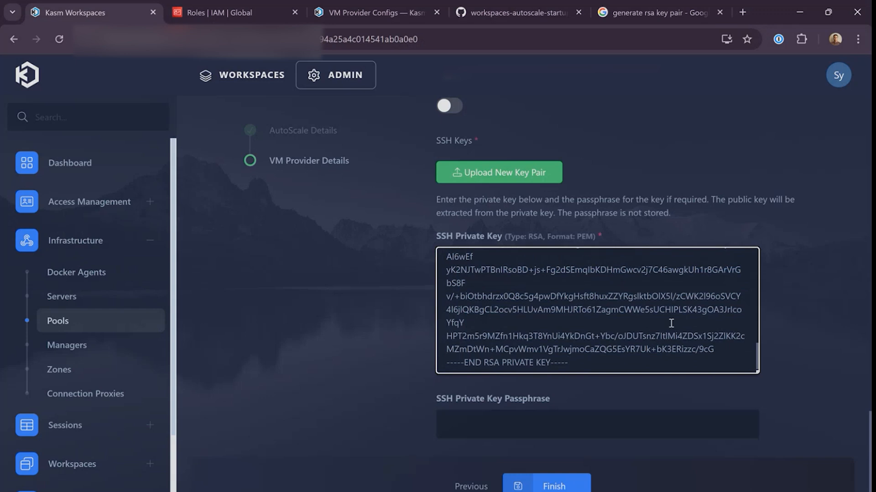
{"action": "left_click", "coordinate": [563, 484]}
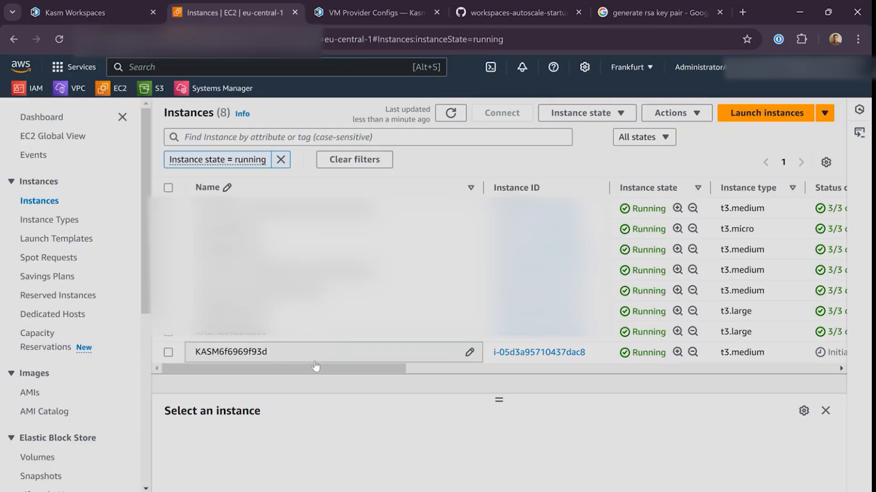
Check the new KASM instance's status in AWS EC2 and its entry in Kasm's refreshed Docker Agents list.
{"action": "left_click_drag", "start_coordinate": [315, 367], "coordinate": [370, 380]}
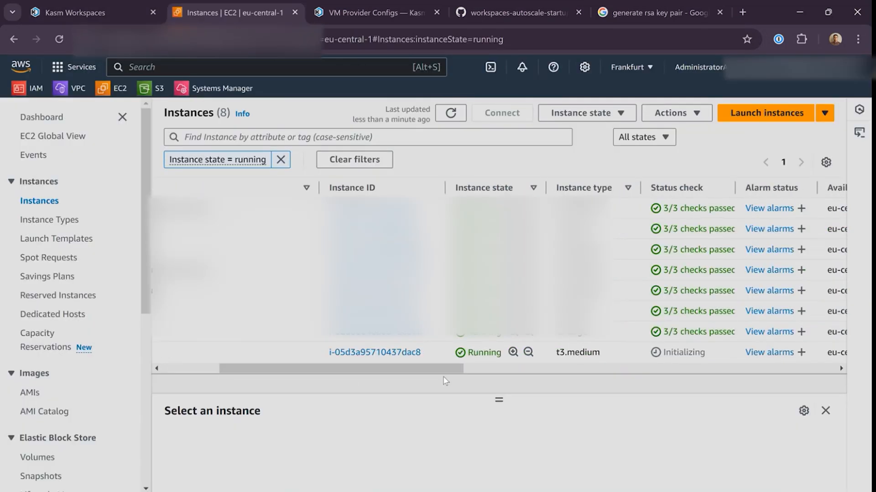
{"action": "left_click_drag", "start_coordinate": [707, 355], "coordinate": [550, 355]}
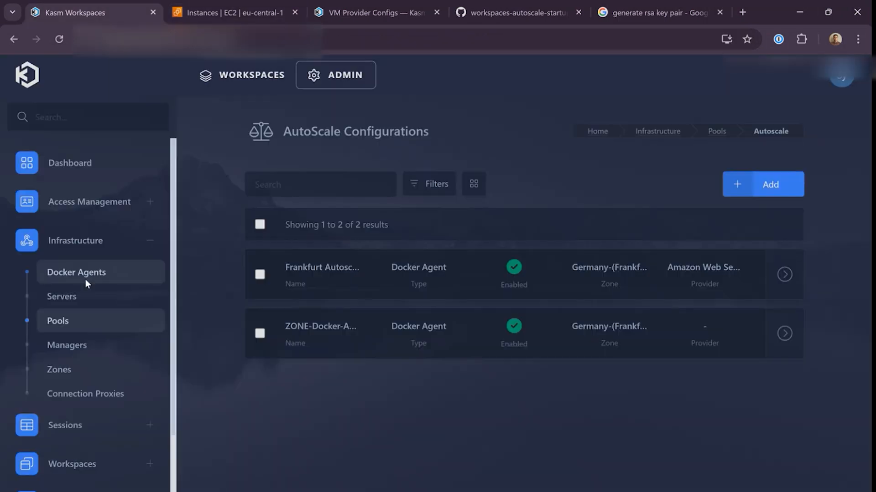
{"action": "left_click", "coordinate": [87, 284]}
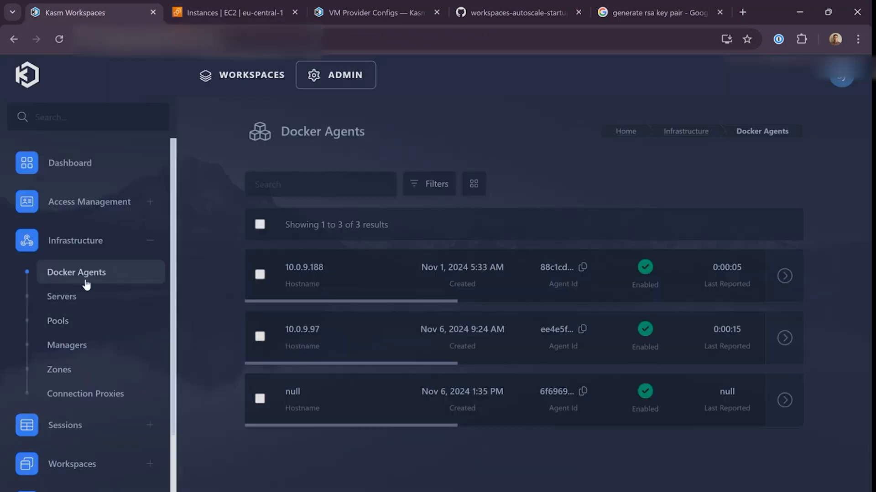
{"action": "double_click", "coordinate": [283, 392]}
{"action": "left_click_drag", "start_coordinate": [352, 426], "coordinate": [291, 431]}
{"action": "left_click", "coordinate": [327, 404]}
{"action": "left_click", "coordinate": [61, 42]}
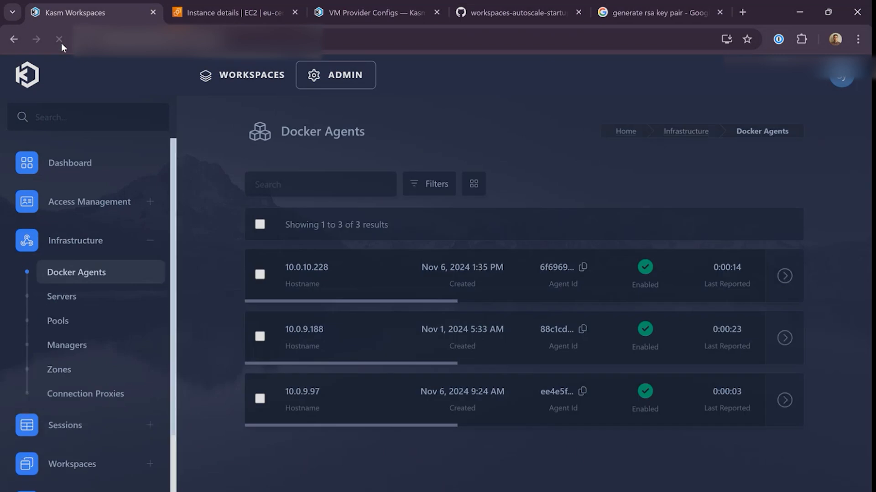
{"action": "mouse_move", "coordinate": [374, 426]}
{"action": "left_mouse_down"}
{"action": "mouse_move", "coordinate": [574, 411]}
{"action": "mouse_move", "coordinate": [363, 414]}
{"action": "left_mouse_up"}
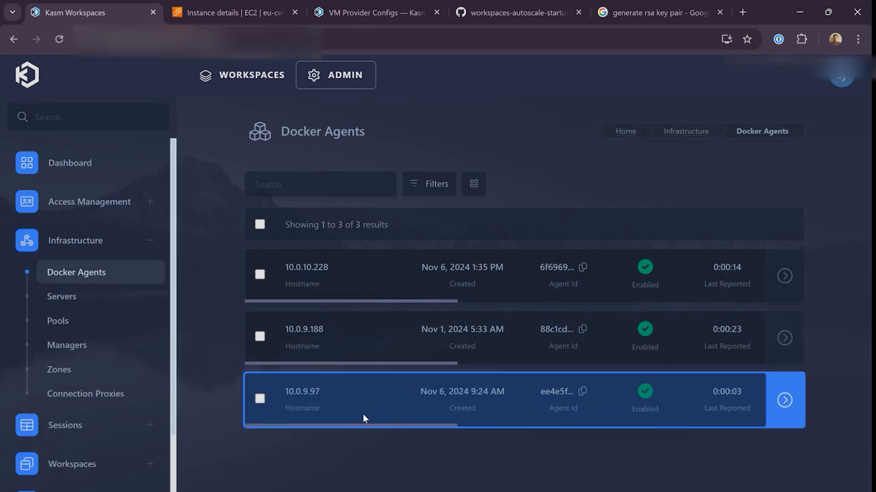
{"action": "left_click_drag", "start_coordinate": [319, 393], "coordinate": [314, 392]}
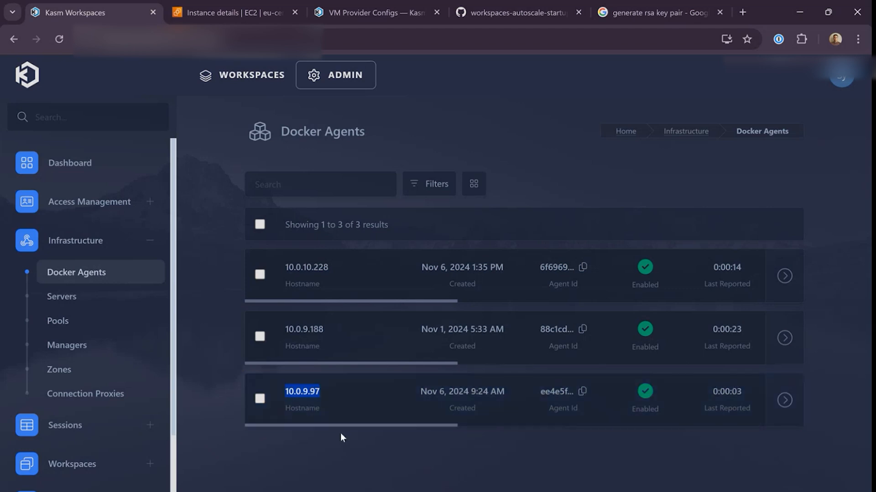
{"action": "left_click_drag", "start_coordinate": [355, 425], "coordinate": [440, 417]}
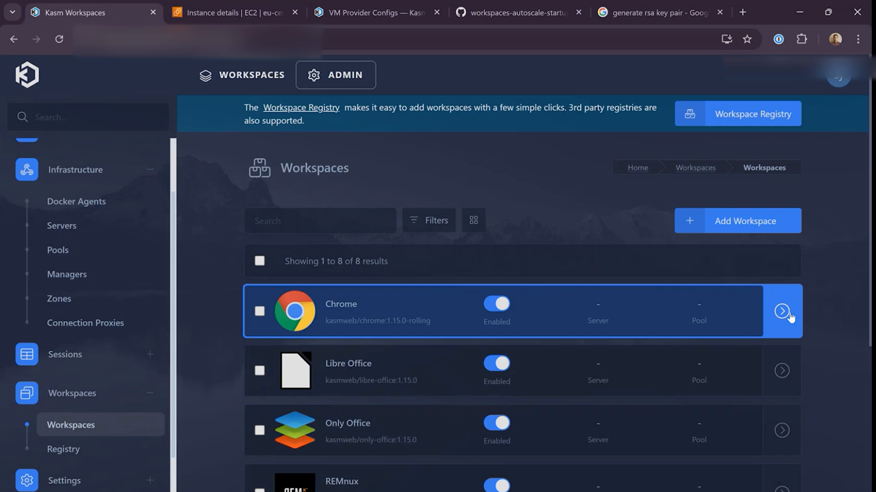
Clone the Chrome workspace as Chrome -test, restrict its image to Kasm server 10.0.10.228 : 6f6969, and save it.
{"action": "left_click", "coordinate": [782, 312]}
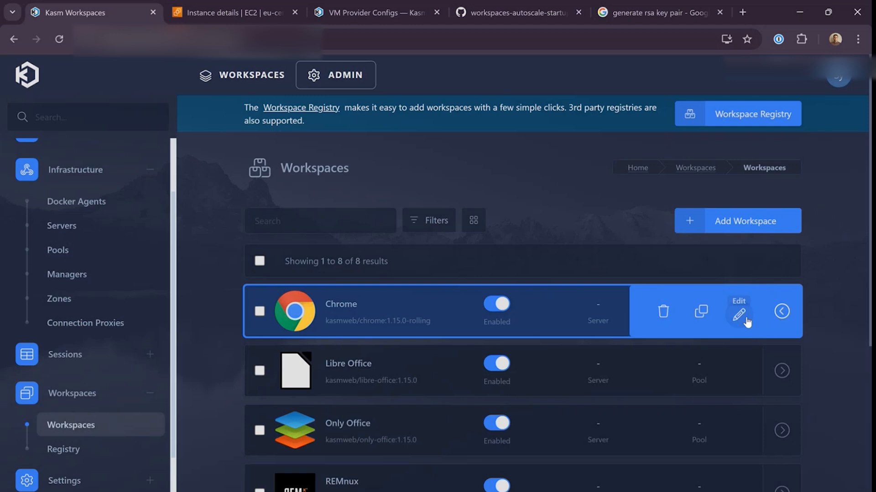
{"action": "left_click", "coordinate": [701, 312]}
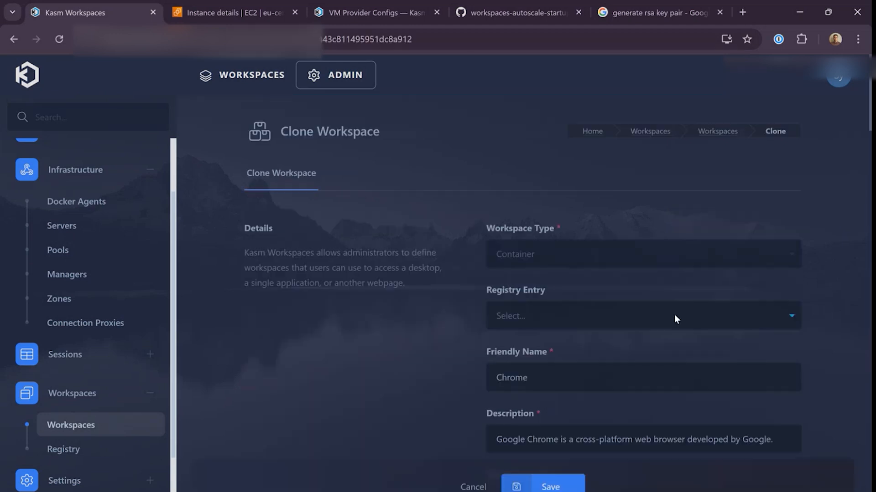
{"action": "scroll", "coordinate": [410, 238], "scroll_direction": "down", "scroll_amount": 15}
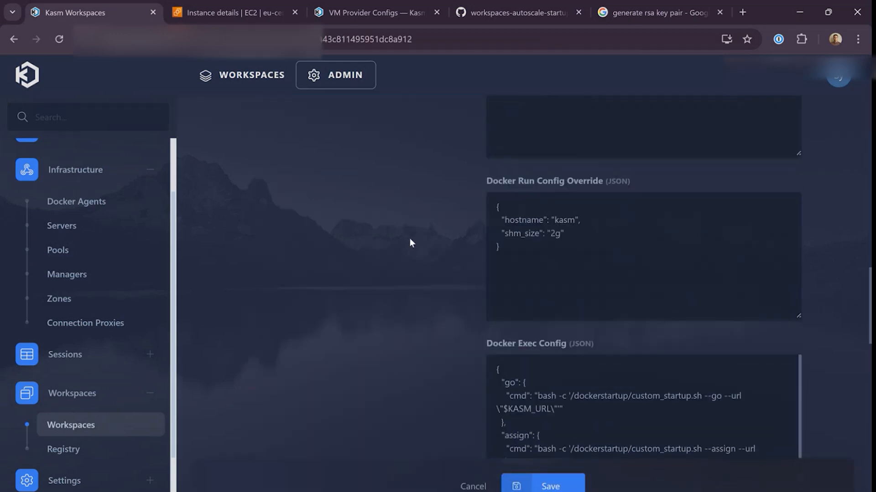
{"action": "scroll", "coordinate": [410, 242], "scroll_direction": "down", "scroll_amount": 4}
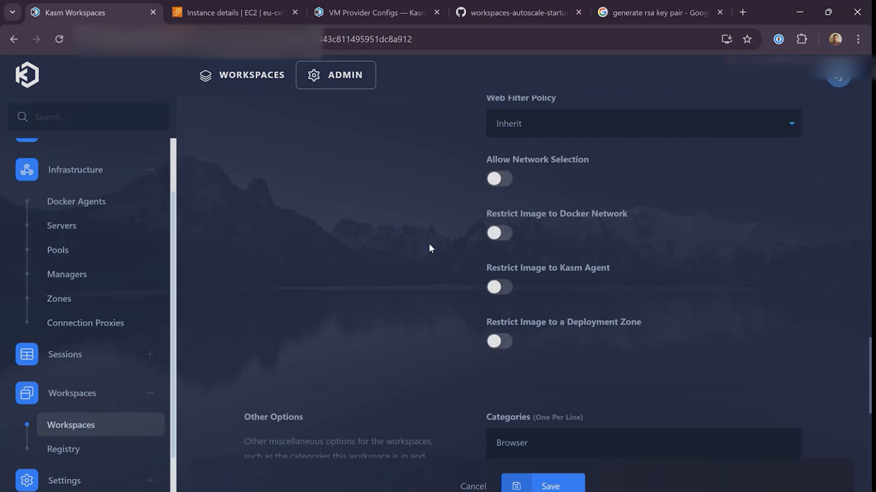
{"action": "left_click", "coordinate": [499, 291]}
{"action": "scroll", "coordinate": [570, 287], "scroll_direction": "down", "scroll_amount": 3}
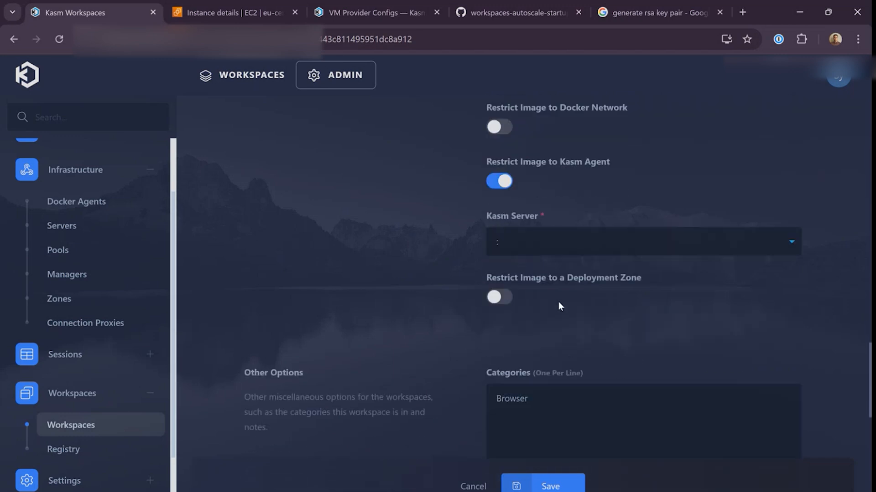
{"action": "left_click", "coordinate": [518, 224]}
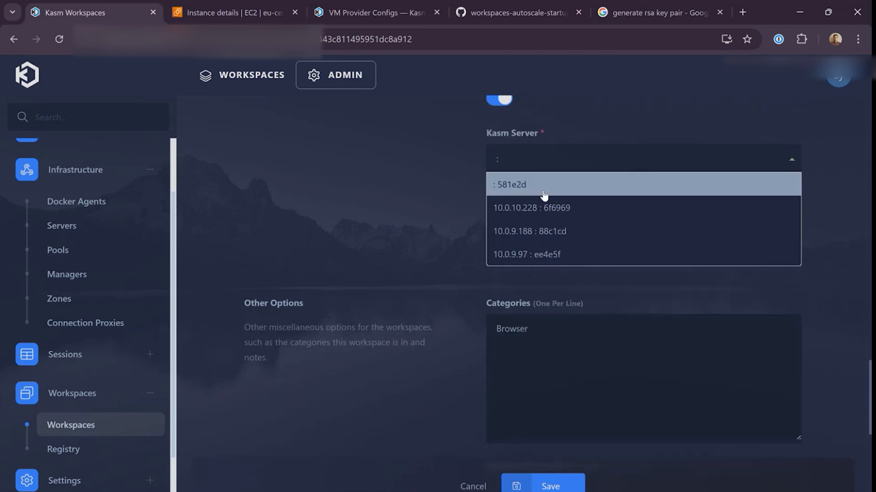
{"action": "left_click", "coordinate": [607, 213]}
{"action": "scroll", "coordinate": [431, 267], "scroll_direction": "down", "scroll_amount": 7}
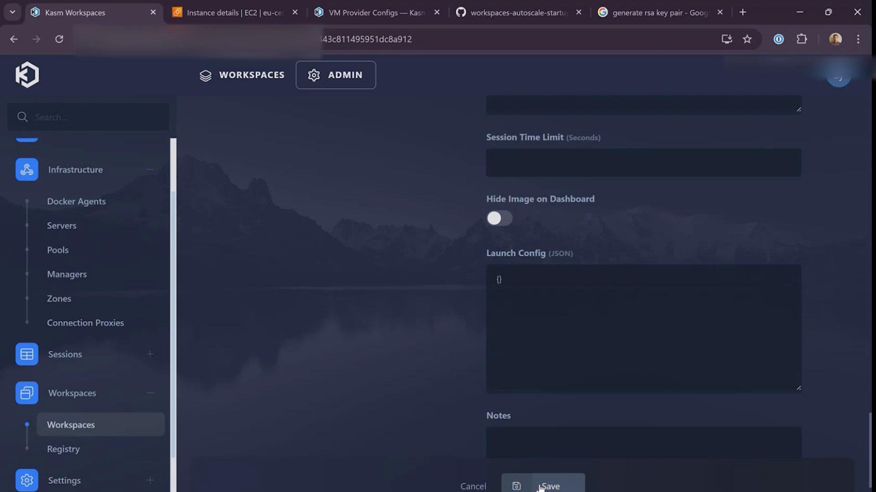
{"action": "left_click", "coordinate": [543, 486]}
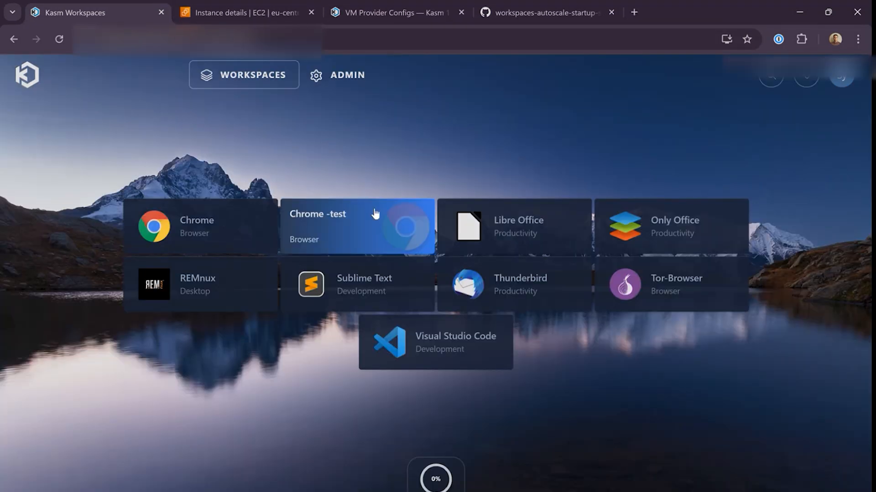
Launch a Chrome -test session in the current tab with Persistent Profile disabled and open the Web Store in it.
{"action": "left_click", "coordinate": [425, 231]}
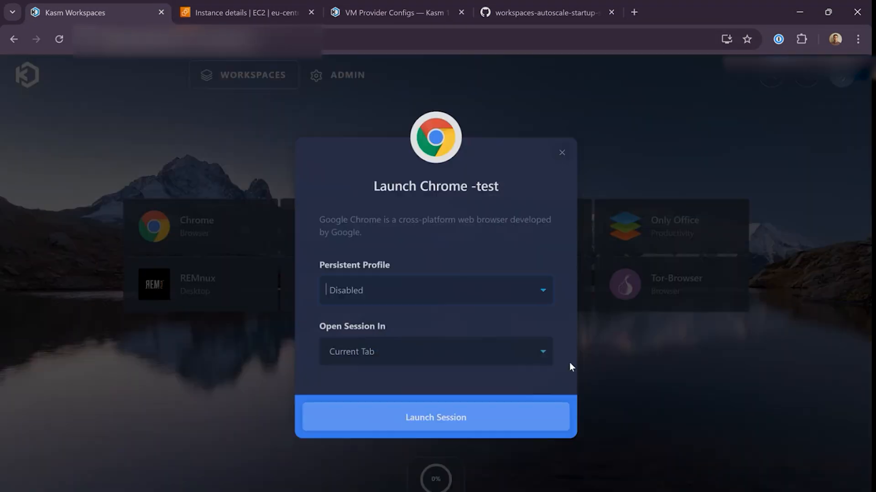
{"action": "left_click", "coordinate": [497, 429]}
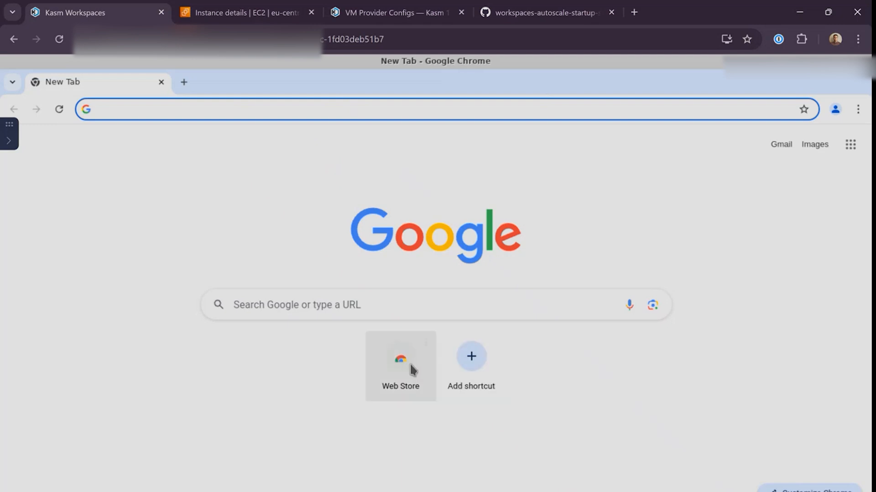
{"action": "left_click", "coordinate": [409, 363]}
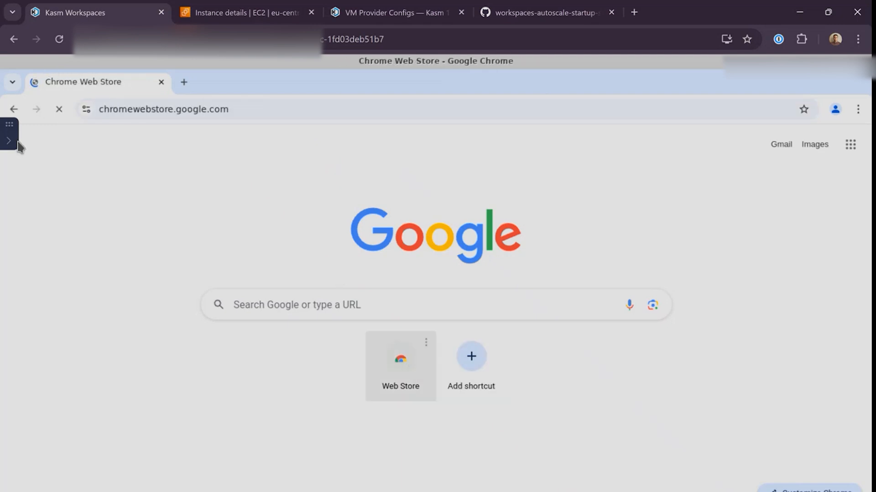